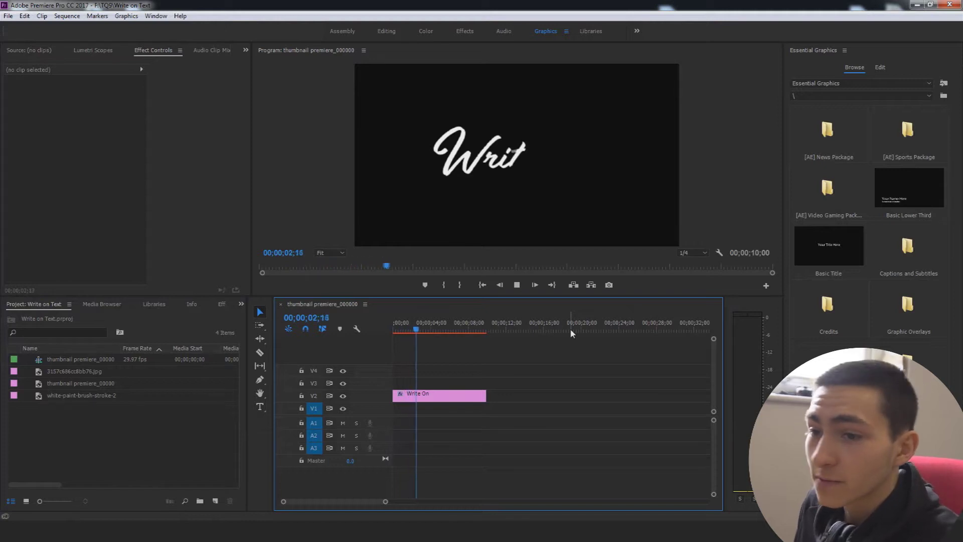
Step: Replay the old Write On title from the start, switching the preview between 75% and Fit
click(580, 131)
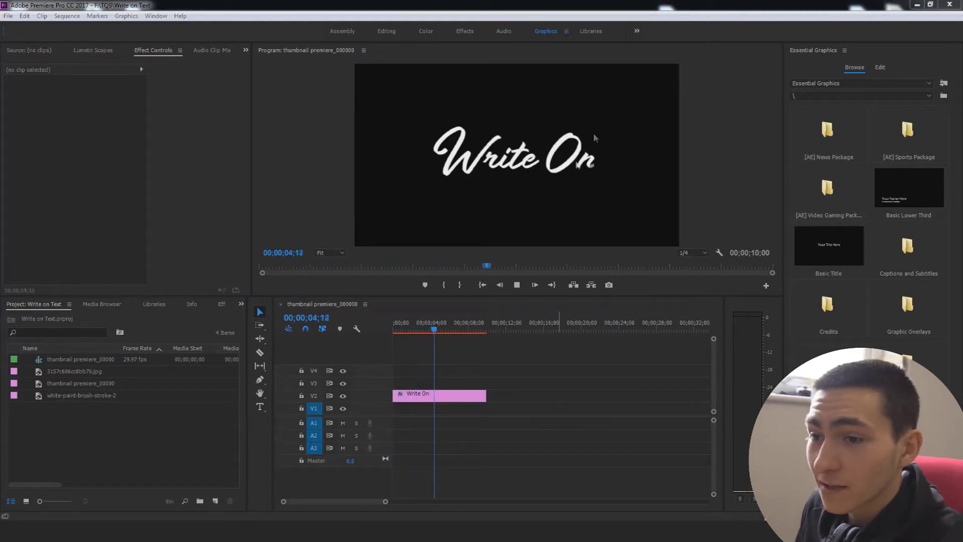
key(Home)
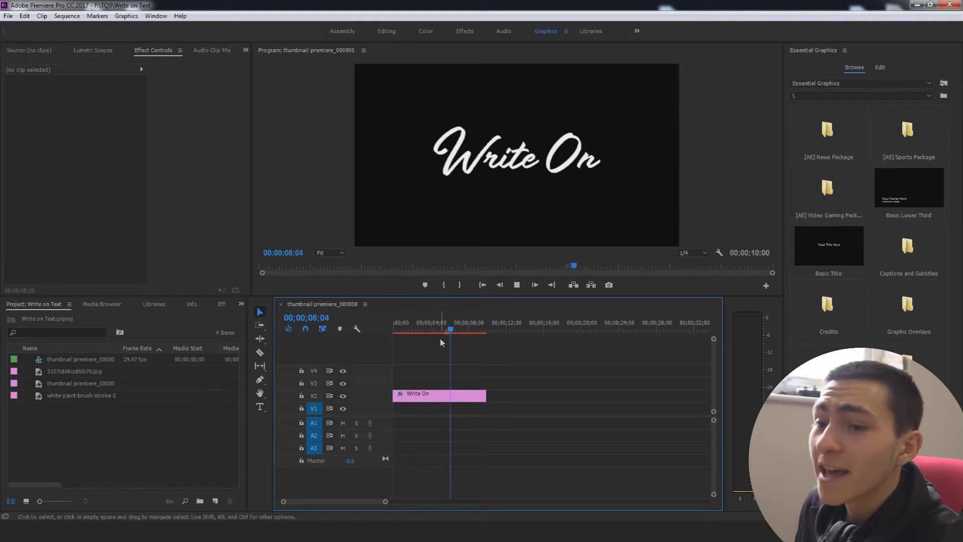
key(space)
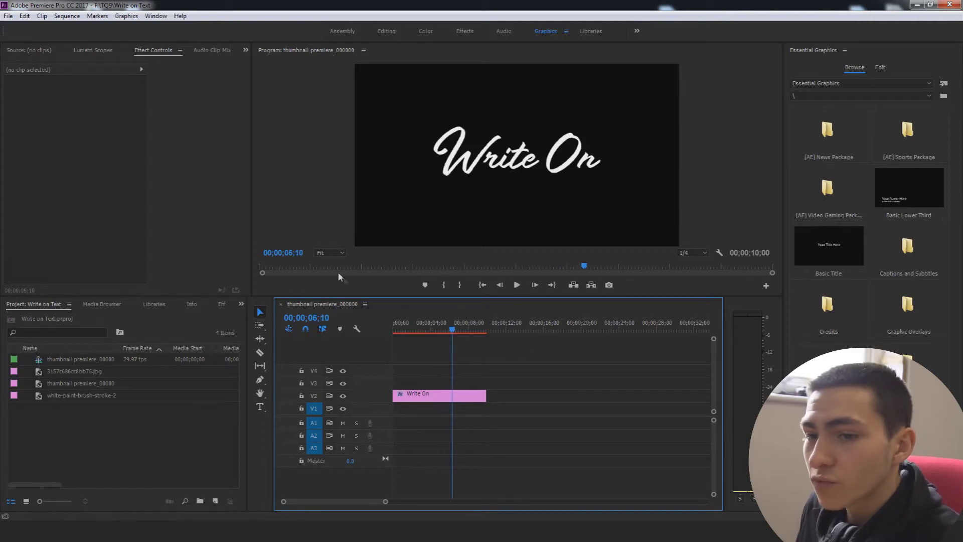
click(333, 253)
click(347, 321)
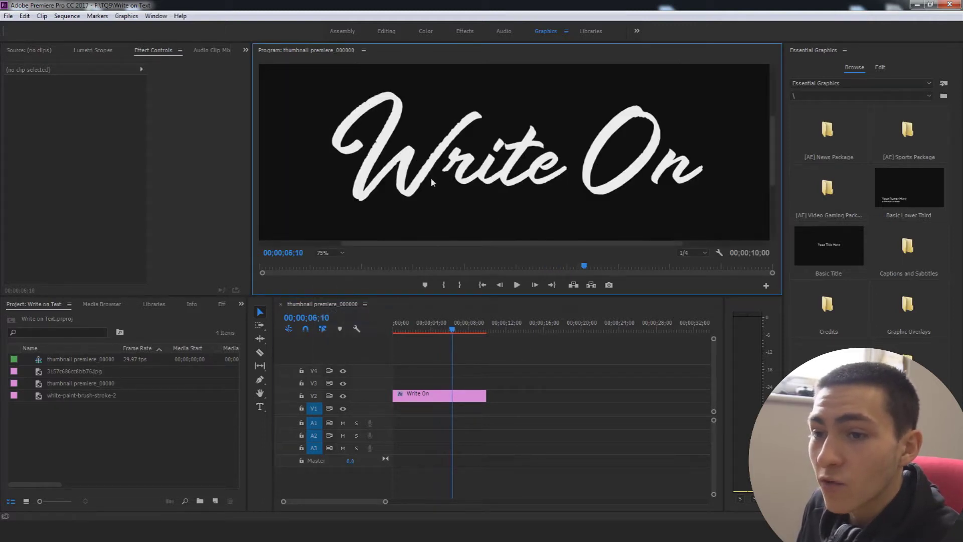
click(331, 253)
click(354, 270)
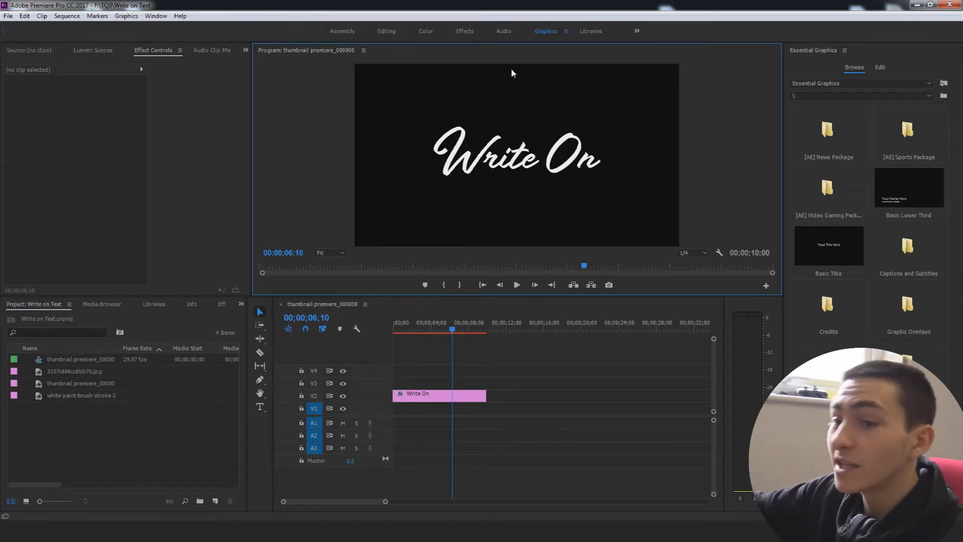
Step: Select the old title's Write On text, then play the animation again from the start
double_click(532, 163)
drag(604, 161, 430, 161)
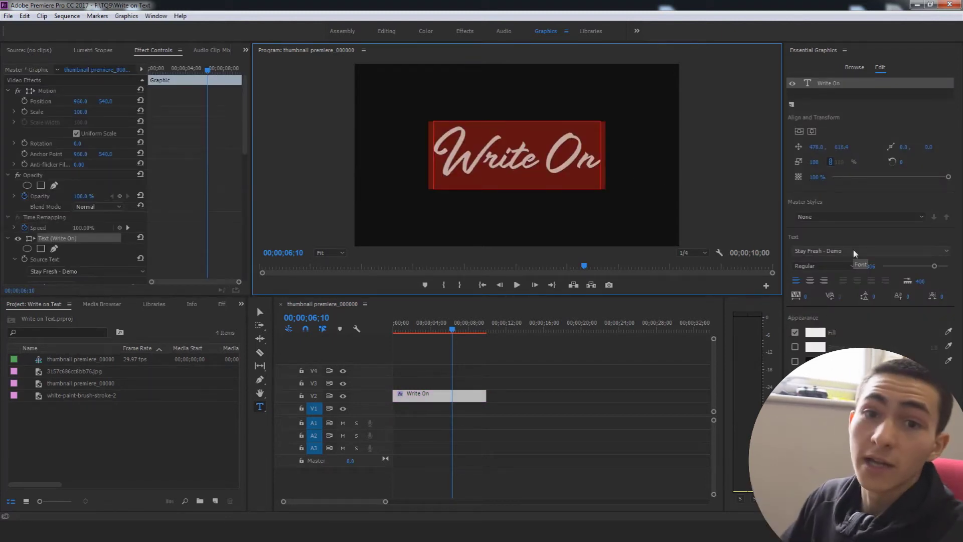
click(579, 381)
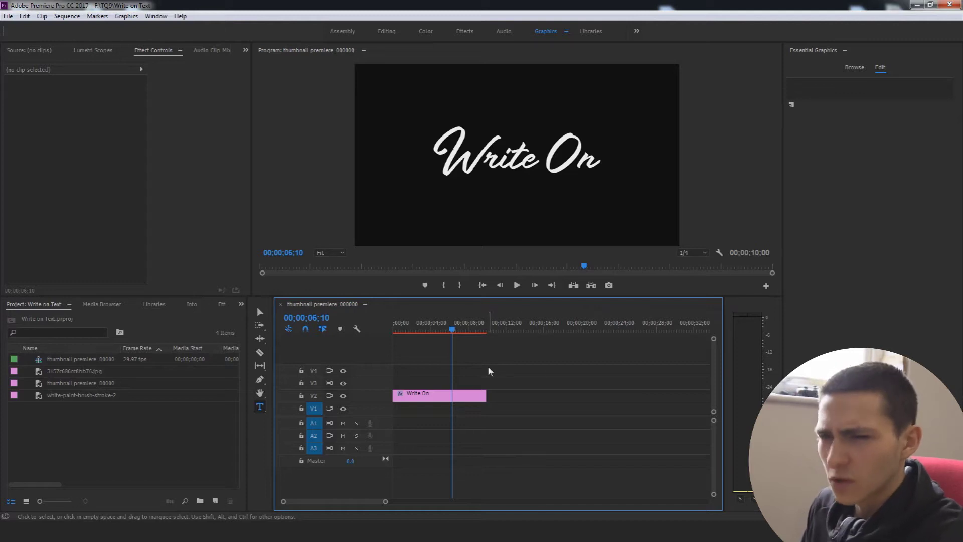
key(Home)
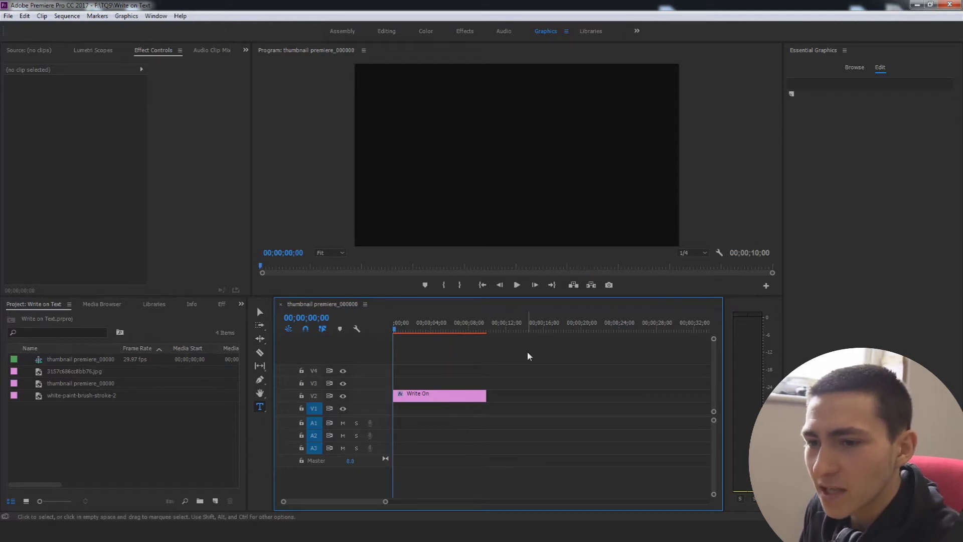
key(v)
key(space)
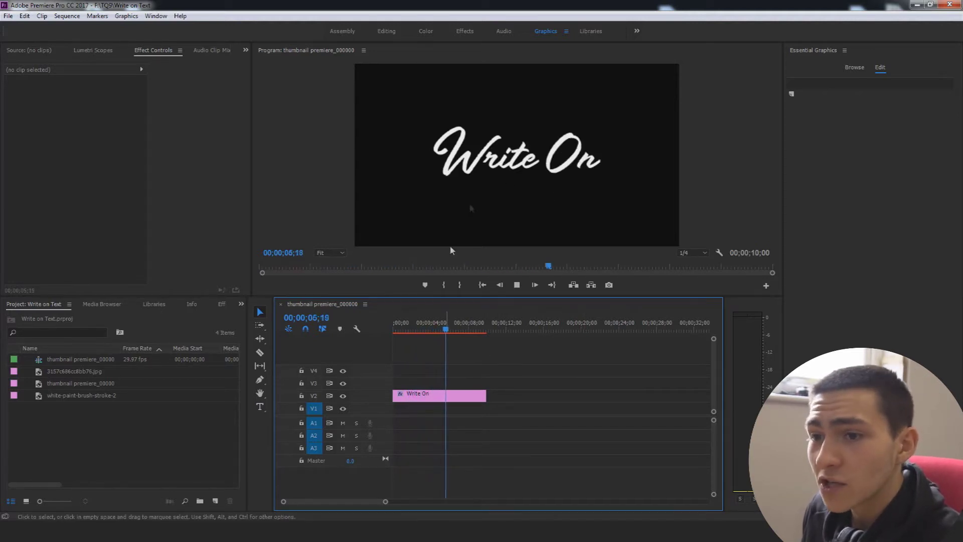
key(space)
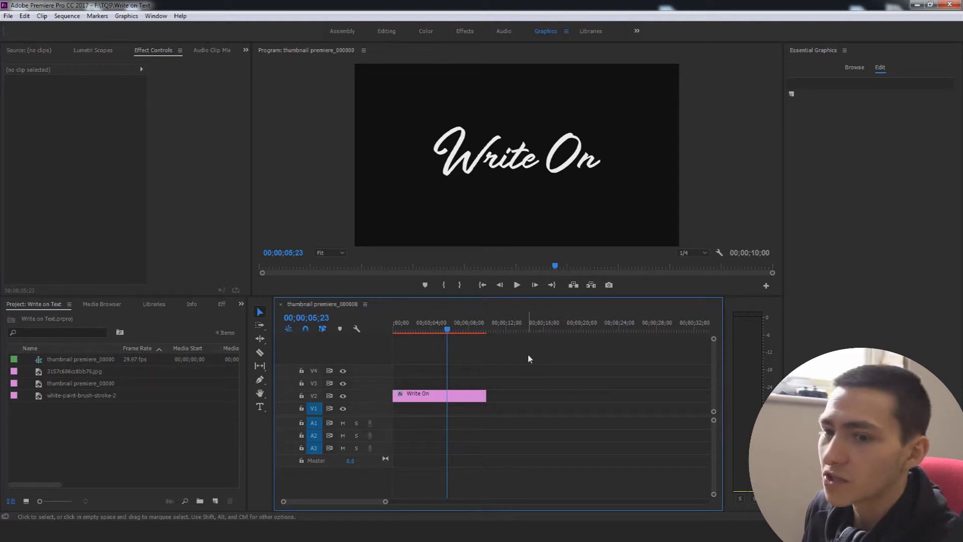
Step: Delete the old Write On clip and place the Basic Title template on track V3
click(452, 395)
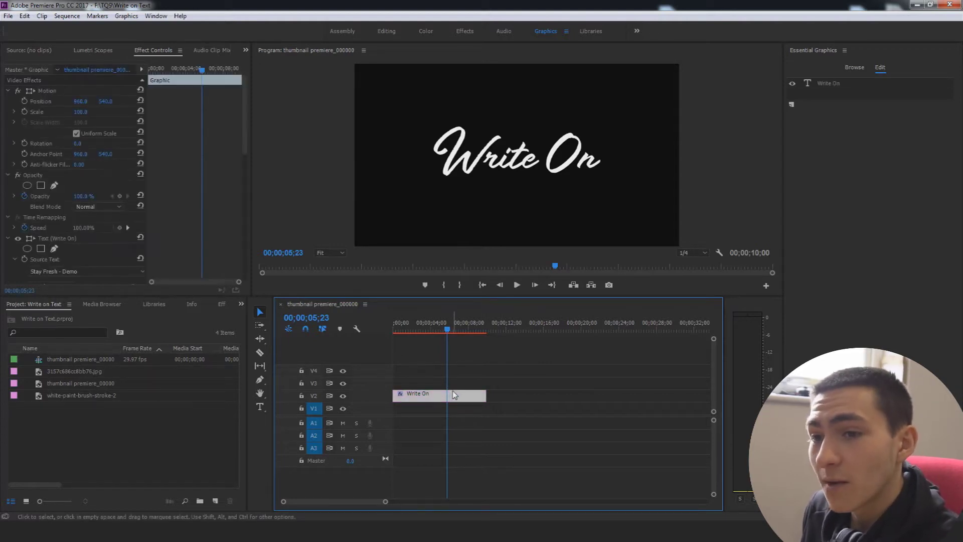
key(Delete)
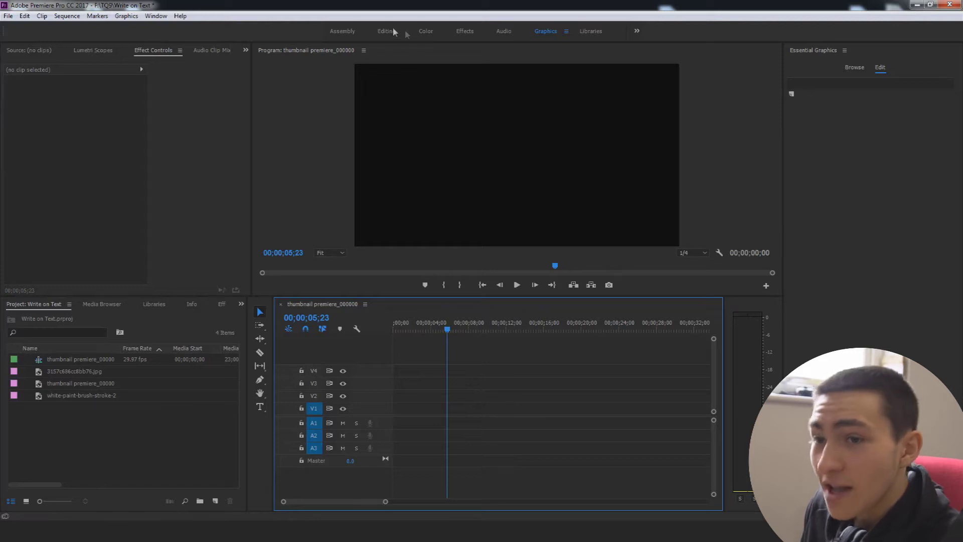
click(855, 67)
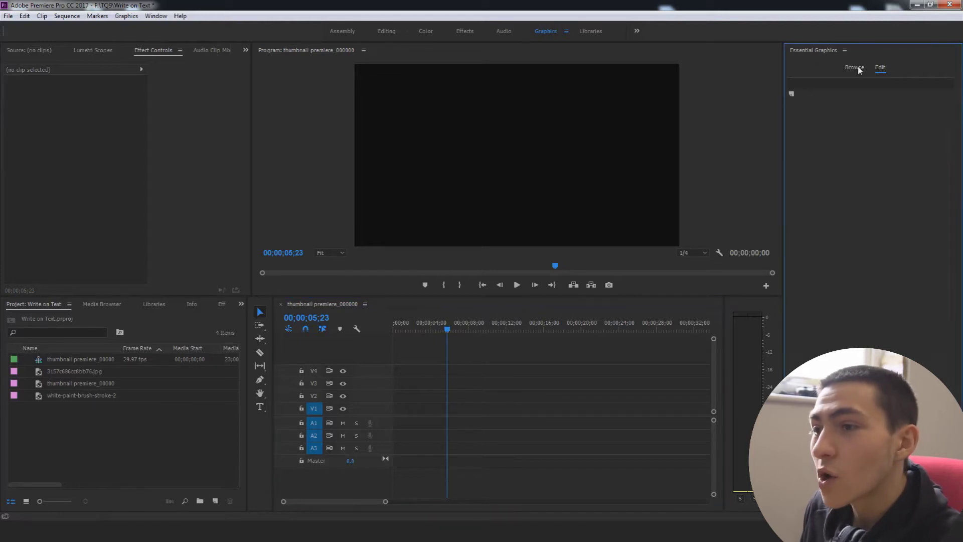
drag(833, 245, 398, 389)
Step: Extend the Basic Title clip so it ends at the 10-second mark
drag(443, 327, 487, 336)
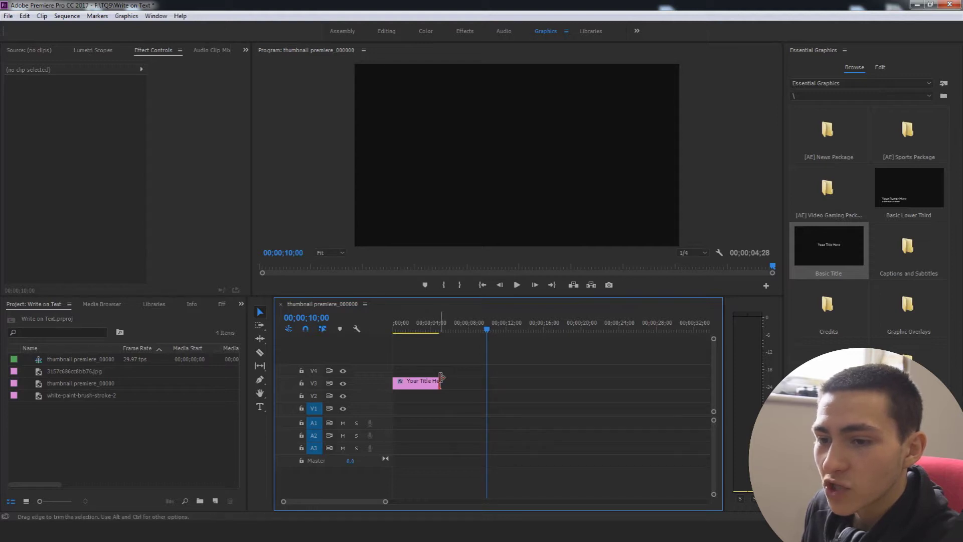
drag(440, 378, 488, 378)
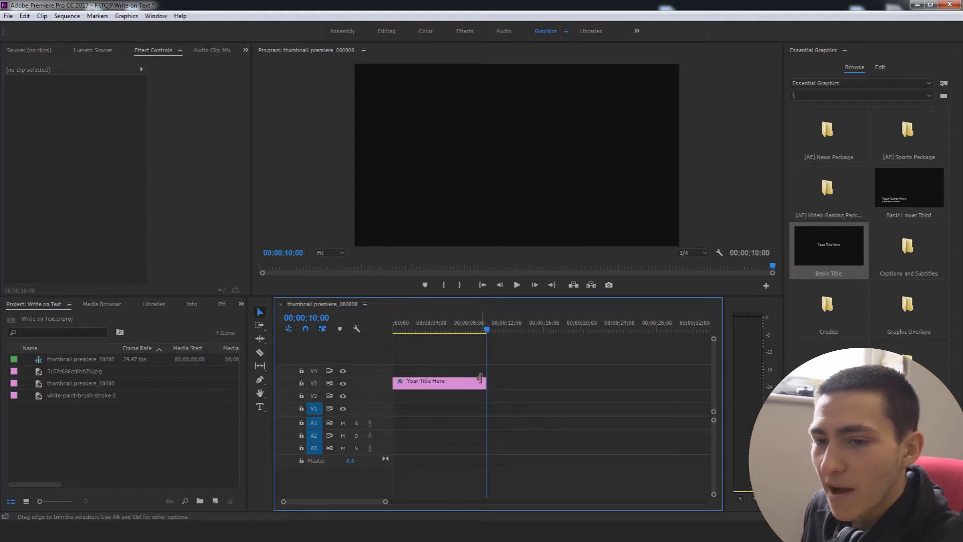
click(477, 382)
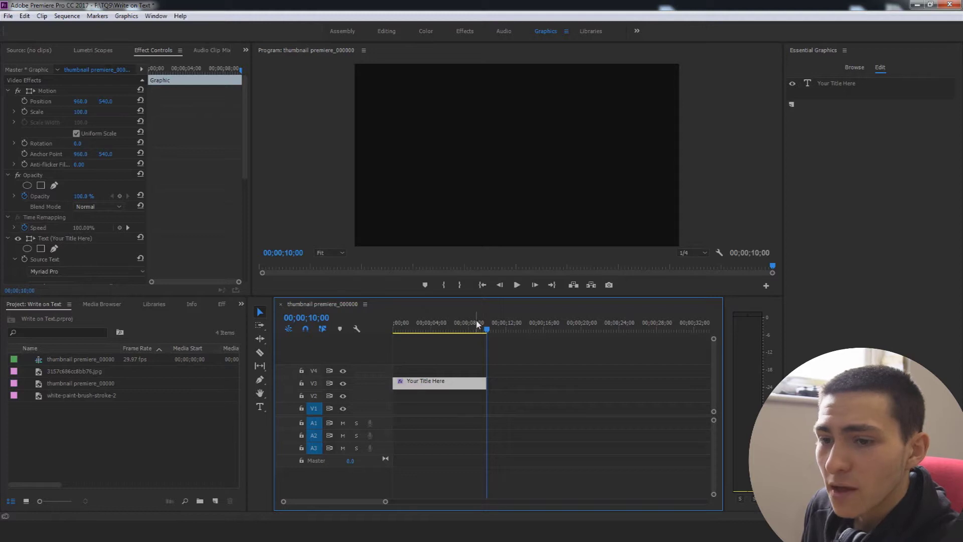
drag(476, 323, 442, 336)
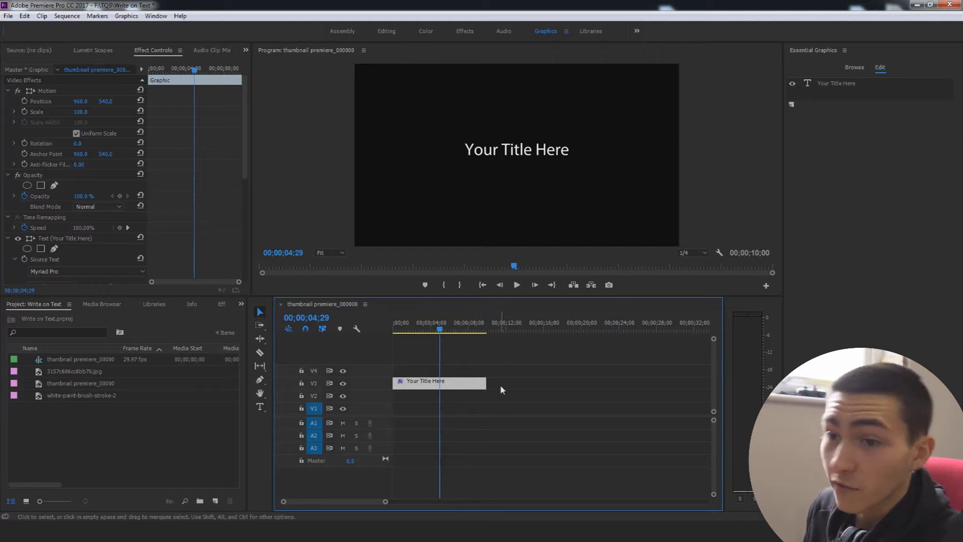
Step: Replace the placeholder title text with 'Write On' and select it
key(t)
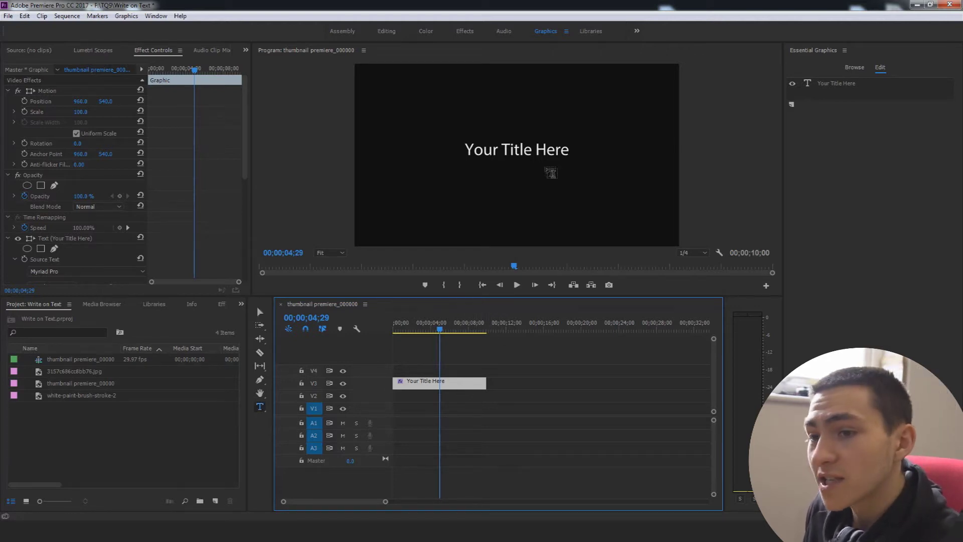
click(541, 154)
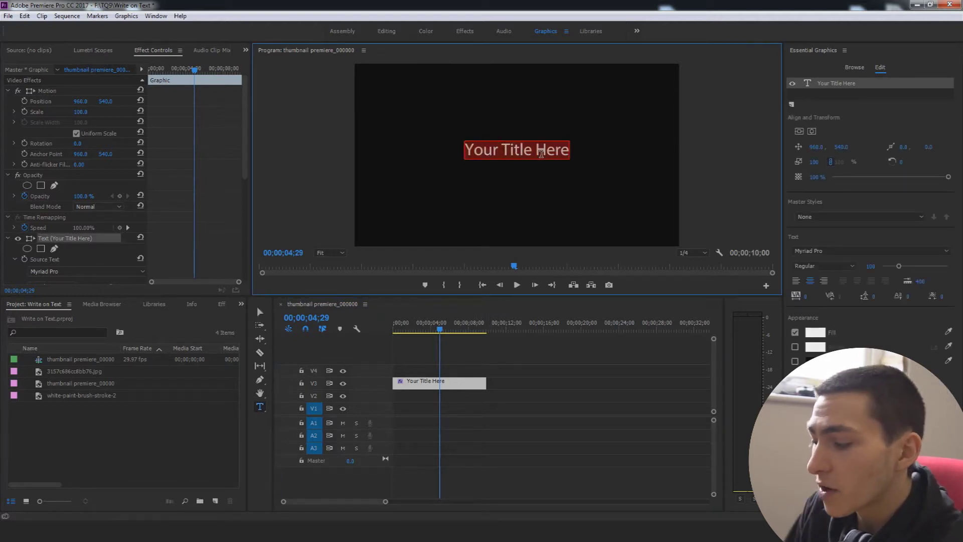
text(Wr)
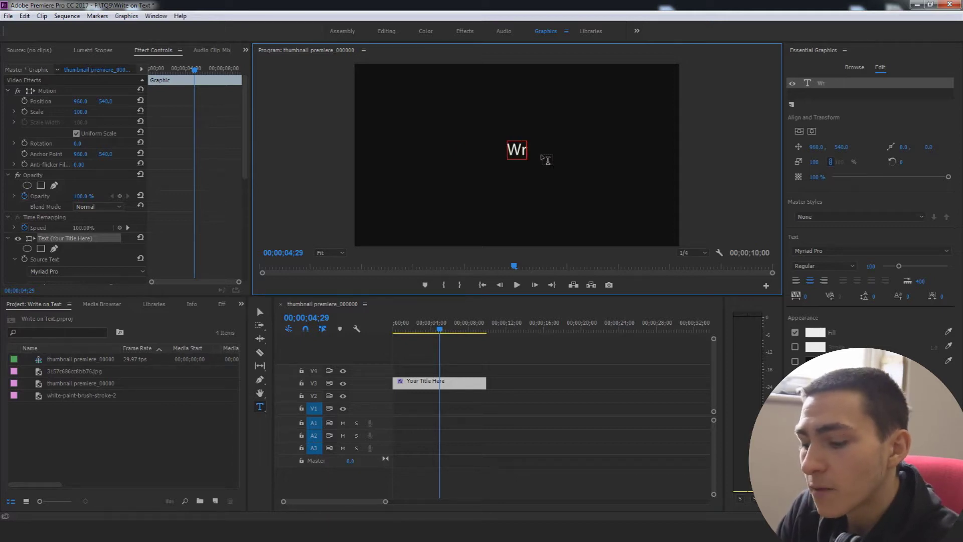
text(ite On)
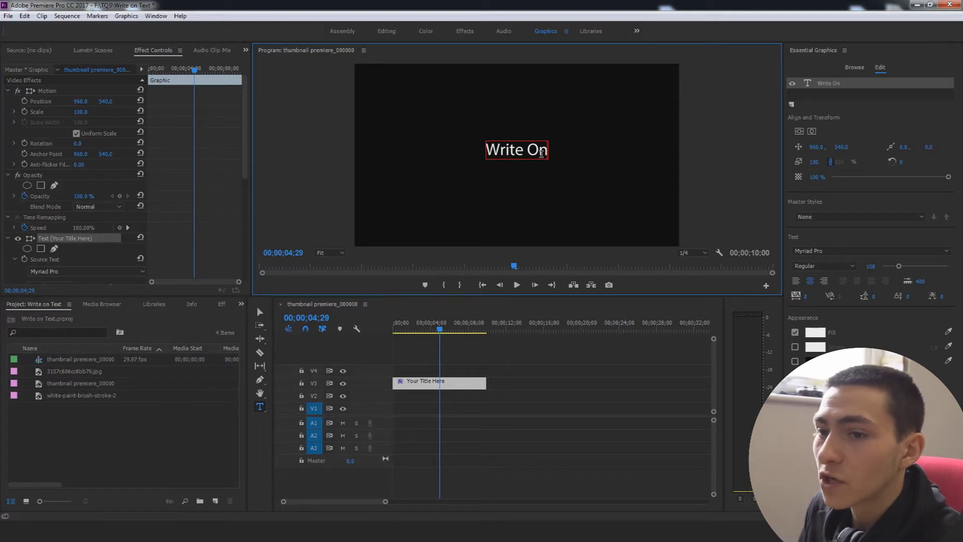
triple_click(524, 150)
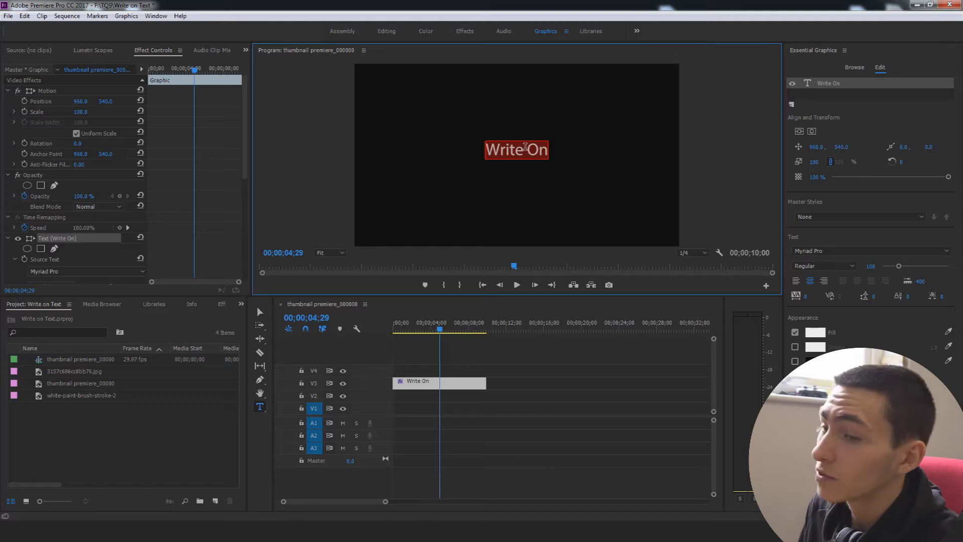
Step: Set the selected title text in the Stay Fresh - Demo font
click(847, 253)
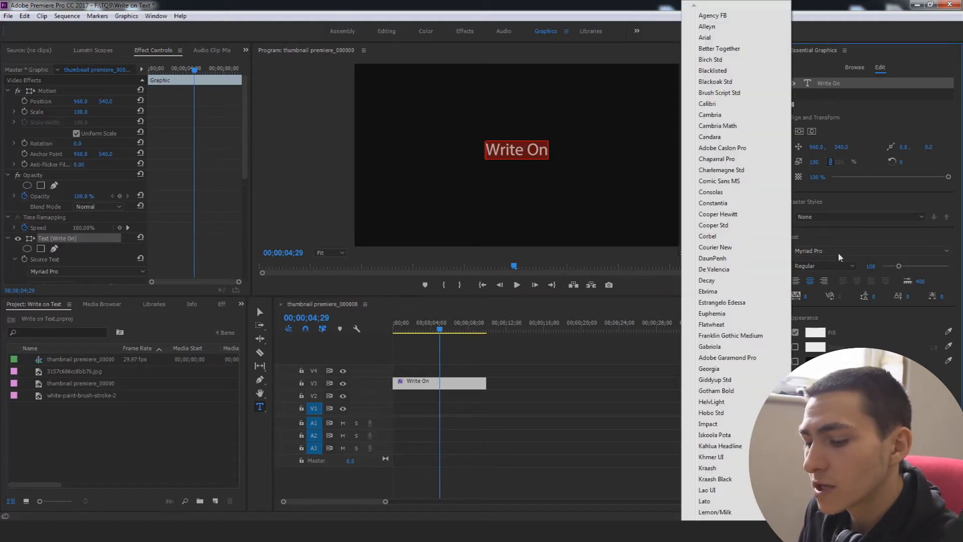
scroll(729, 224, down, 10)
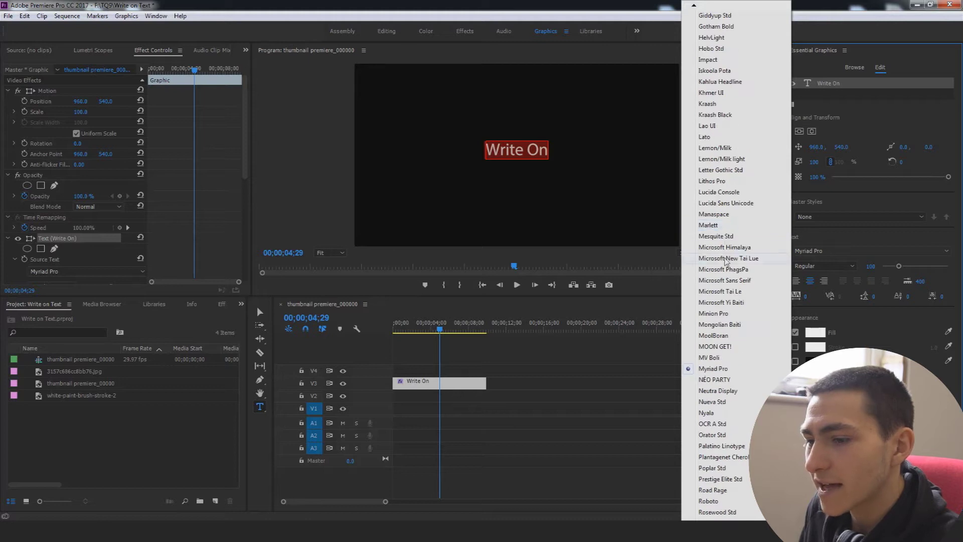
scroll(729, 264, down, 3)
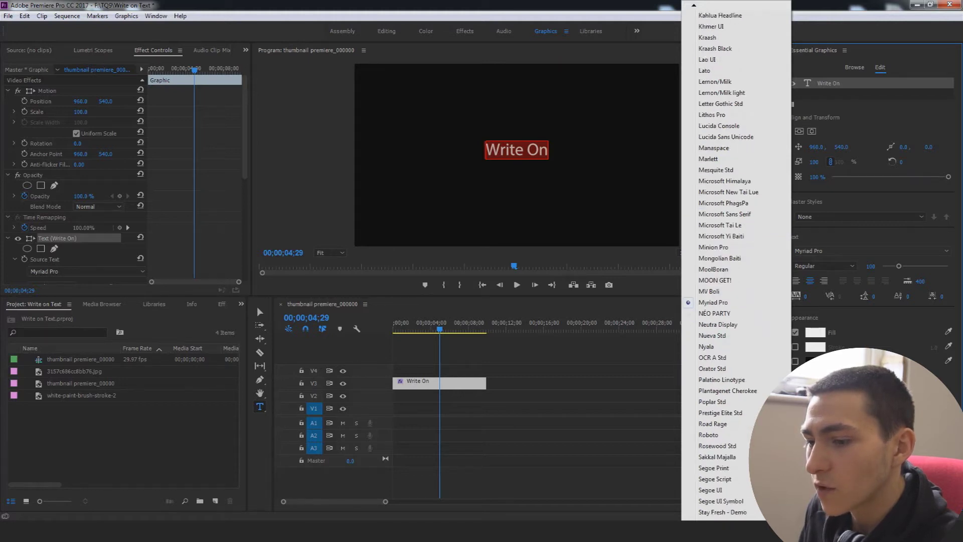
click(734, 481)
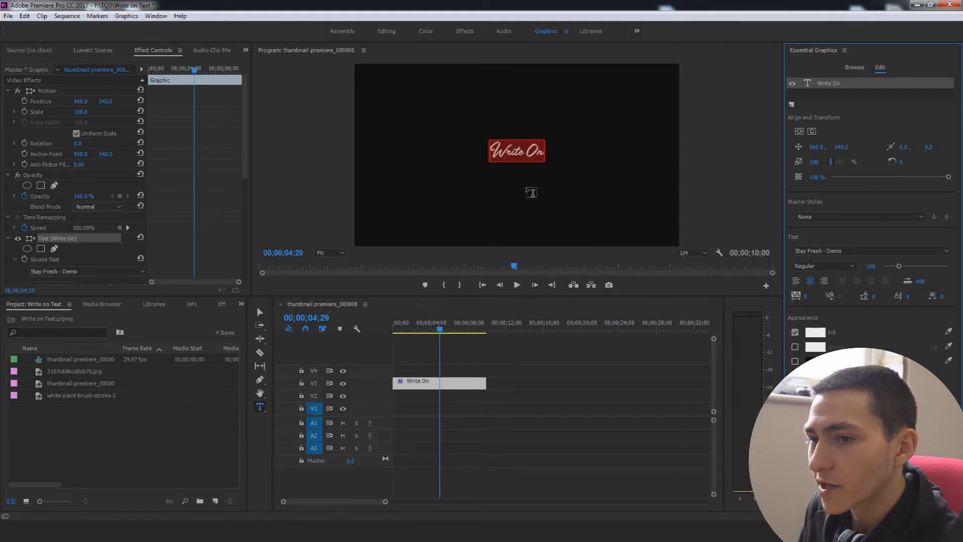
click(526, 146)
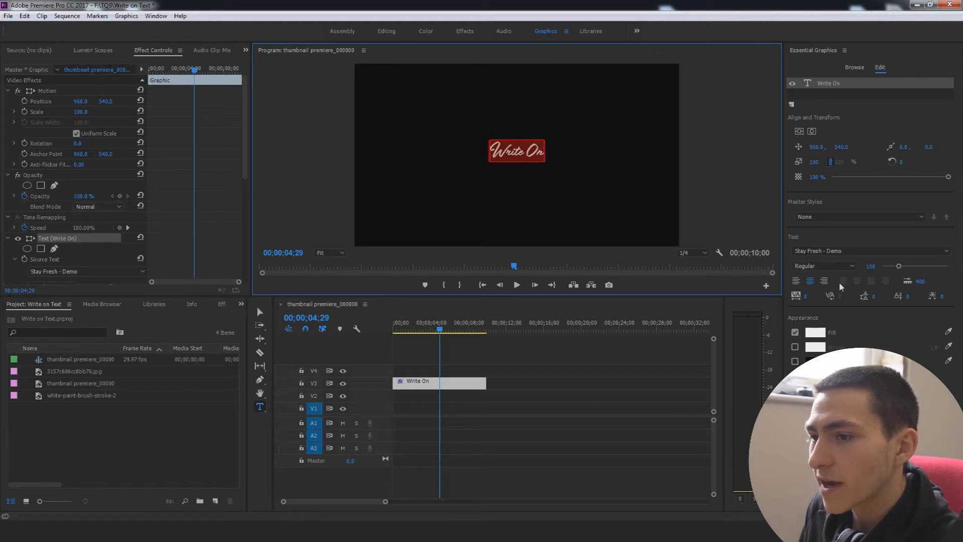
Step: Centre the title vertically and set its font size to 240, then deselect the clip
drag(899, 267, 926, 268)
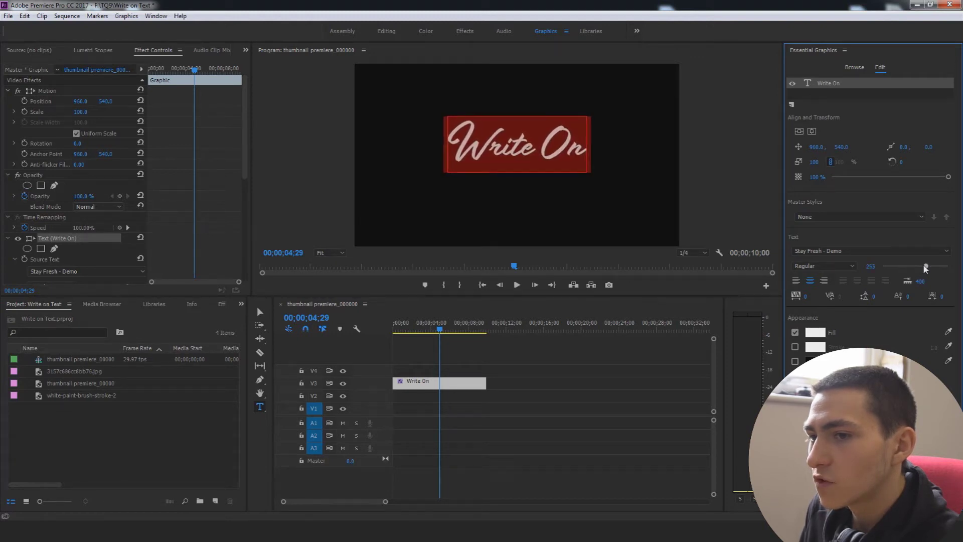
click(810, 132)
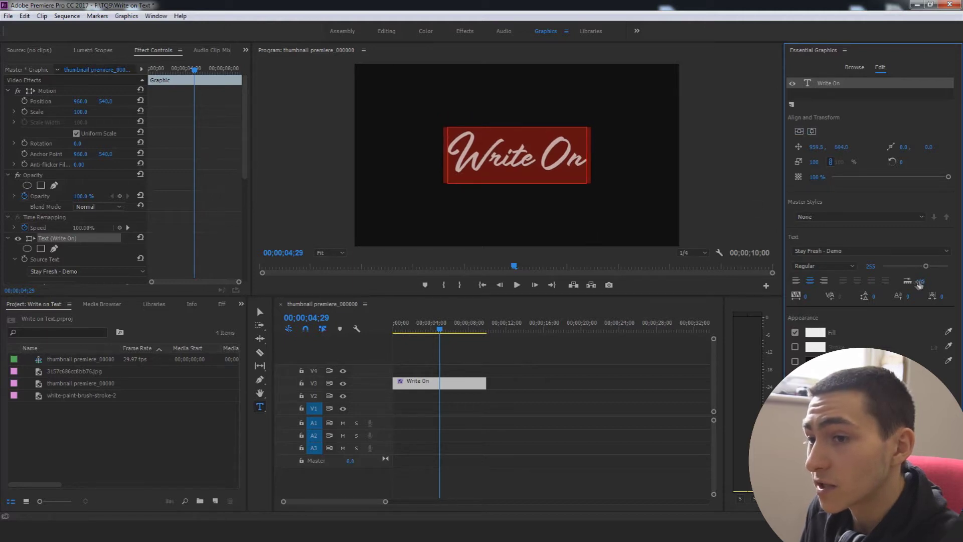
drag(927, 267, 924, 277)
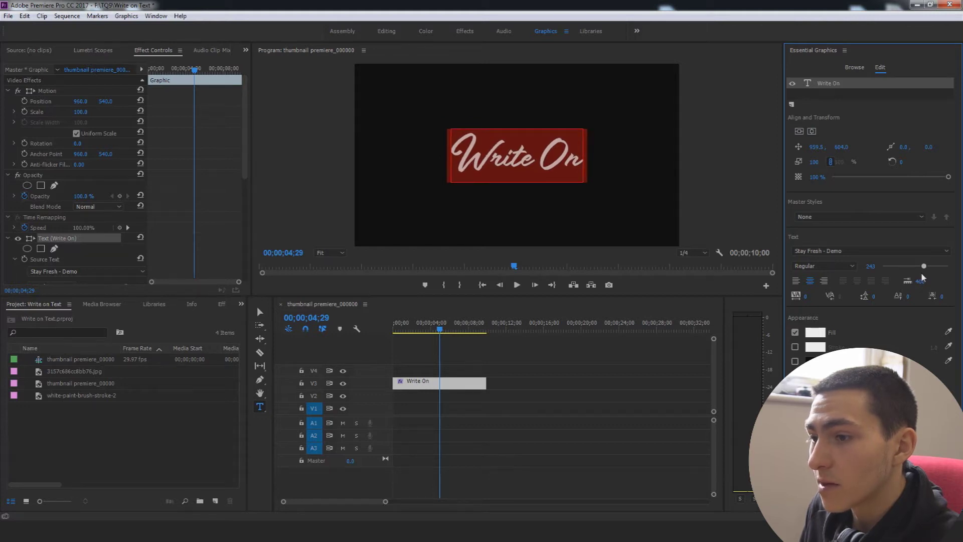
click(873, 266)
text(0)
key(Return)
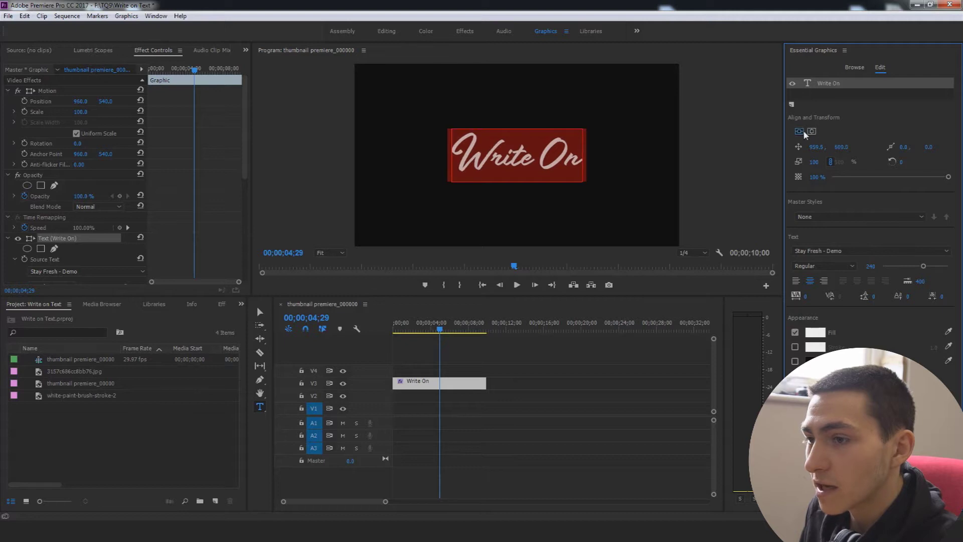
click(622, 342)
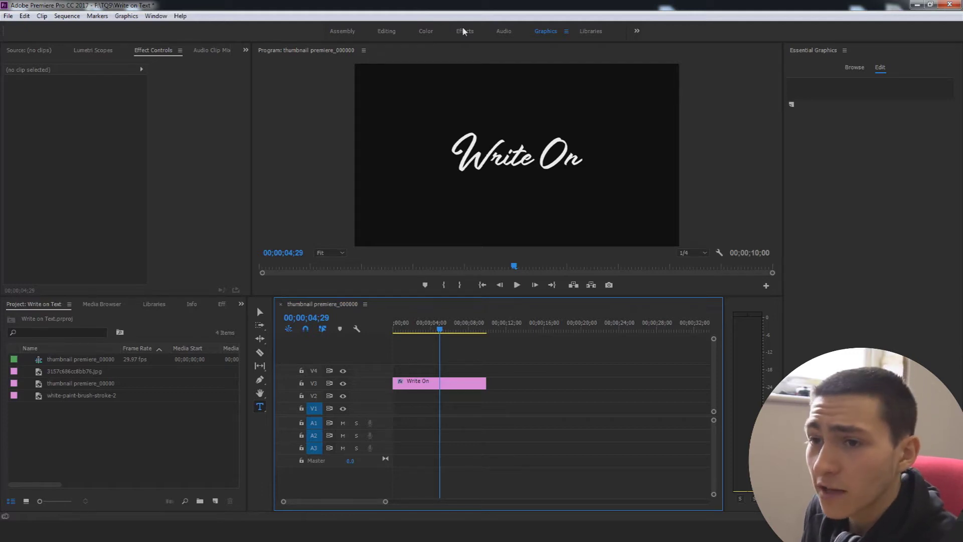
Step: In the Effects workspace, search 'write' and drop the Write-on effect onto the V3 title clip
click(464, 32)
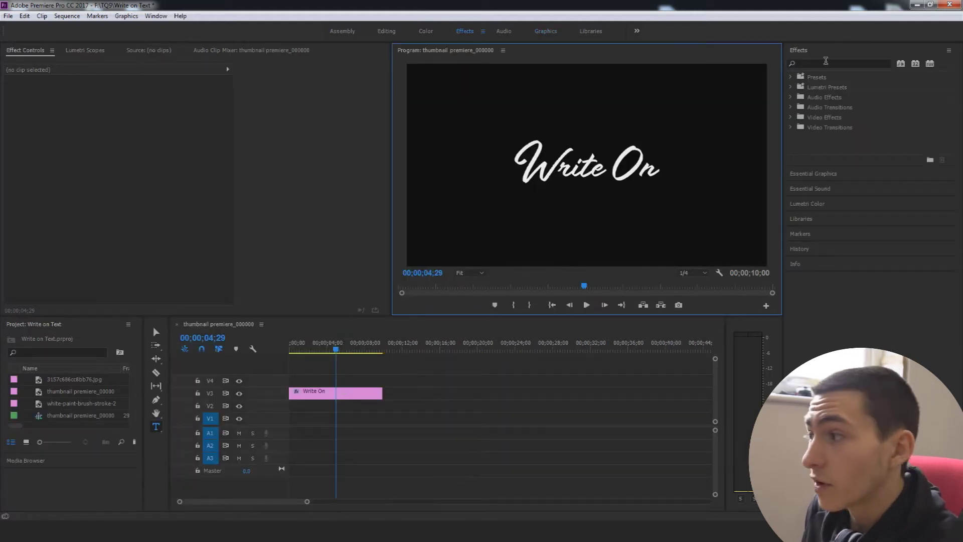
click(826, 61)
text(write)
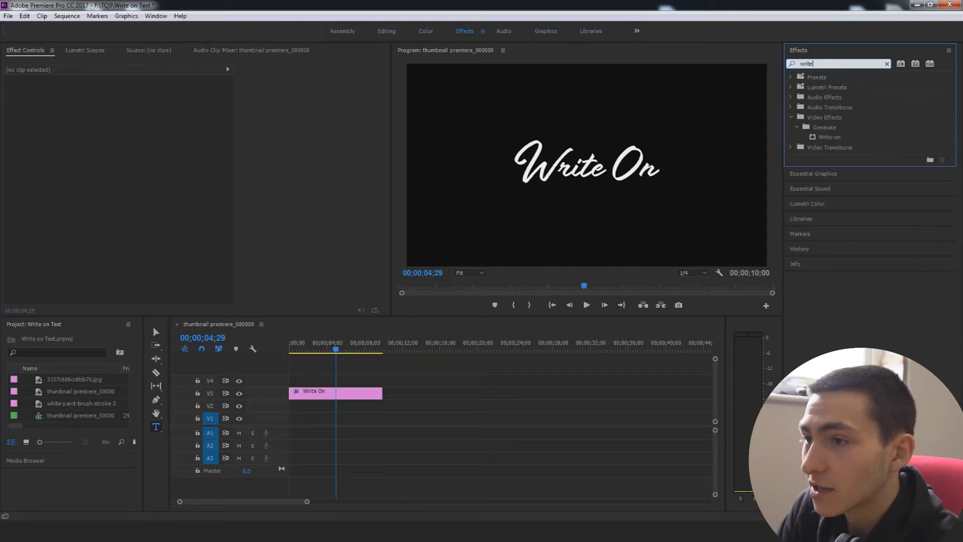
click(834, 138)
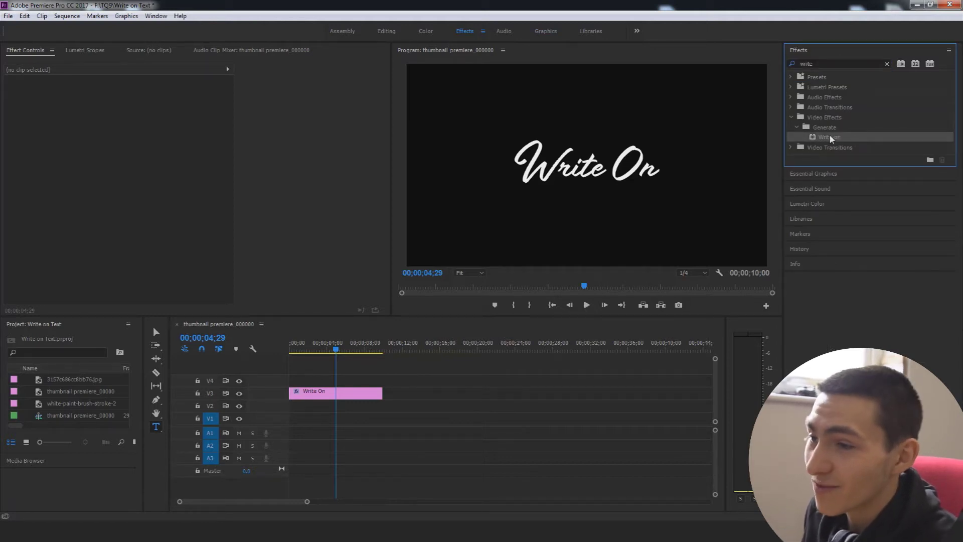
drag(831, 138, 346, 393)
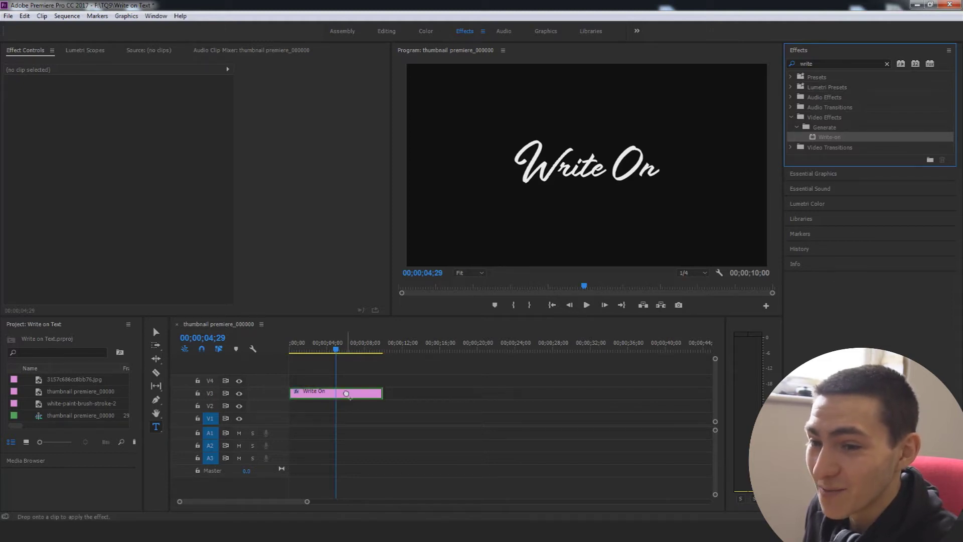
drag(347, 393, 347, 394)
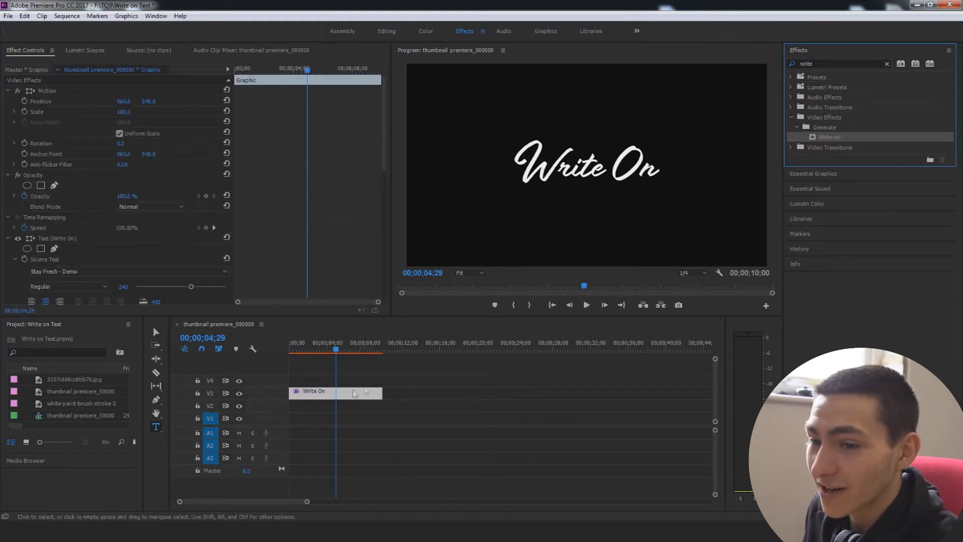
scroll(367, 249, down, 10)
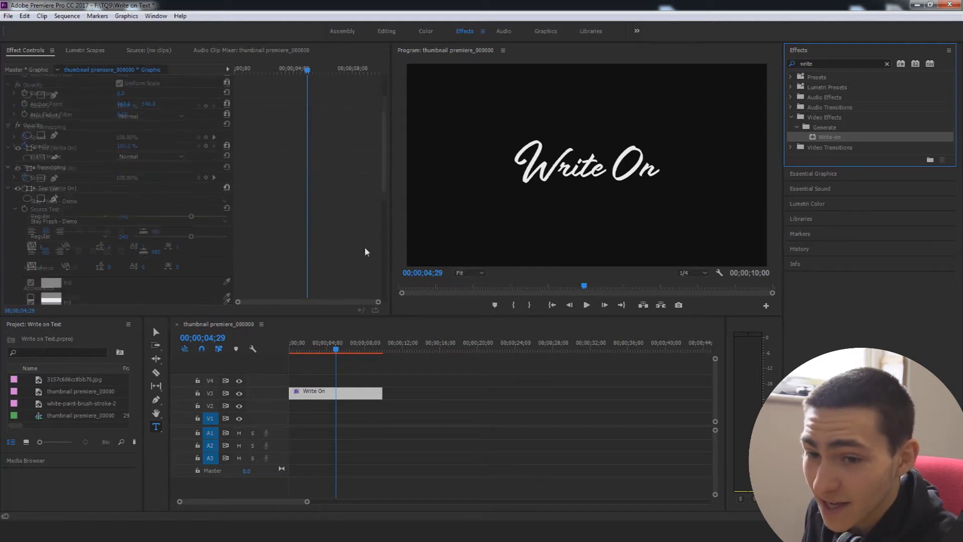
Step: Set the Write-on Brush Size to 30
scroll(333, 233, down, 5)
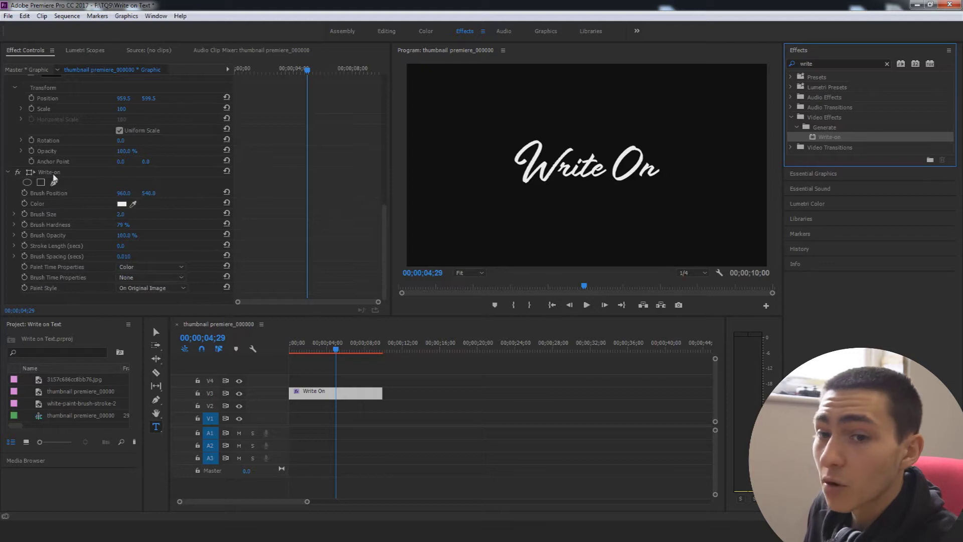
click(53, 172)
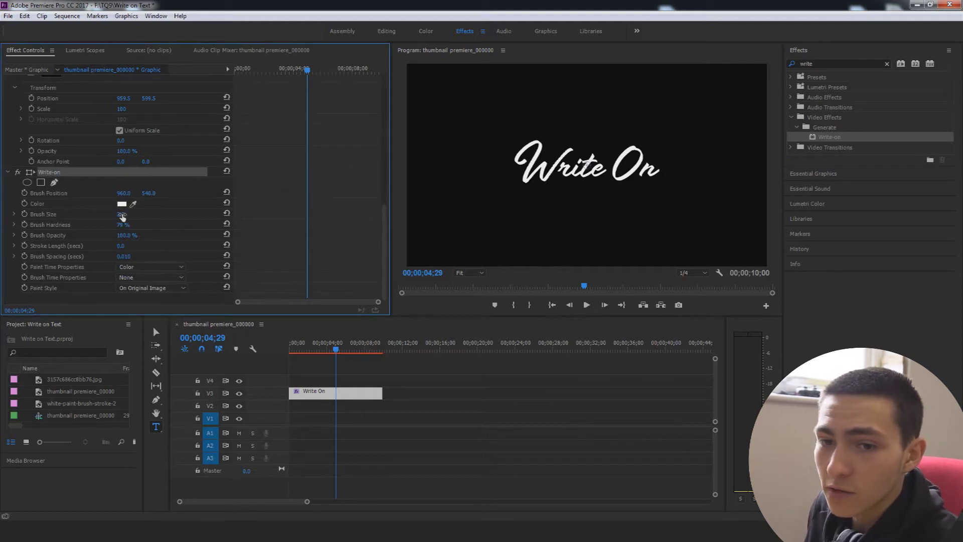
click(122, 214)
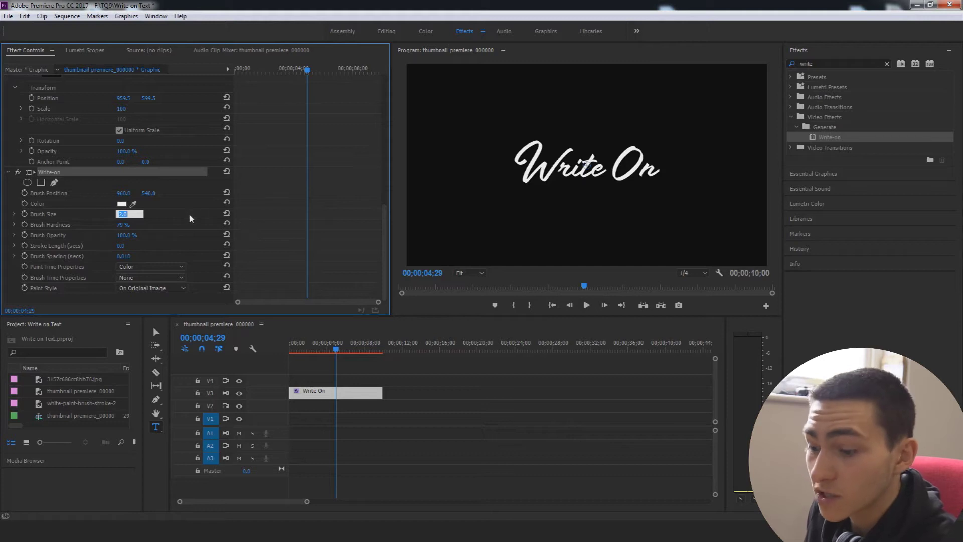
text(30)
key(Return)
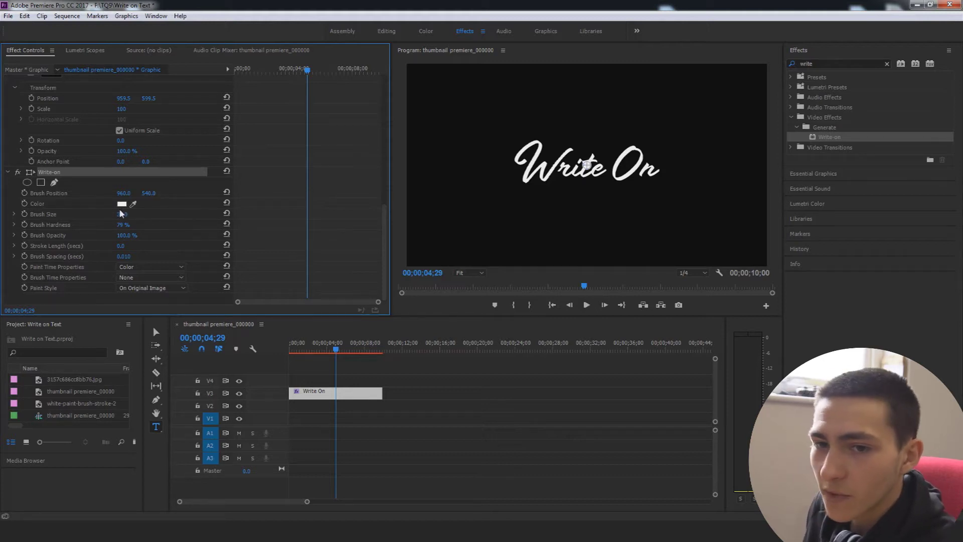
Step: Make the brush colour red (FF0000) and view the preview at 100%
click(122, 204)
click(499, 217)
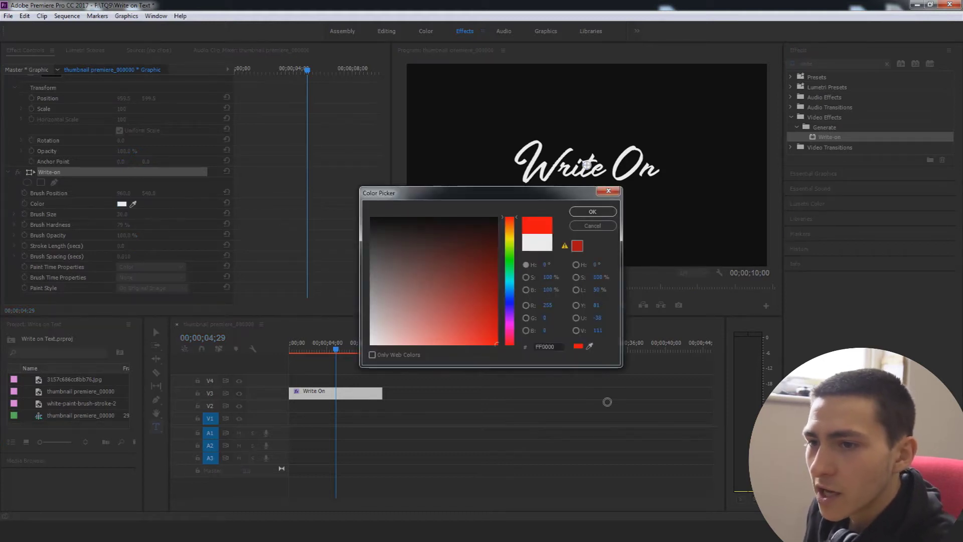
click(600, 209)
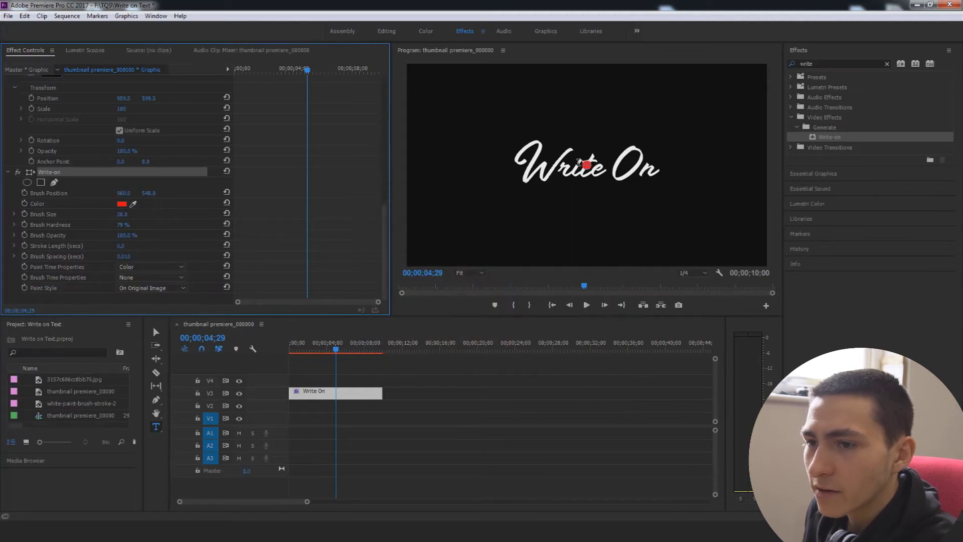
click(479, 273)
click(494, 343)
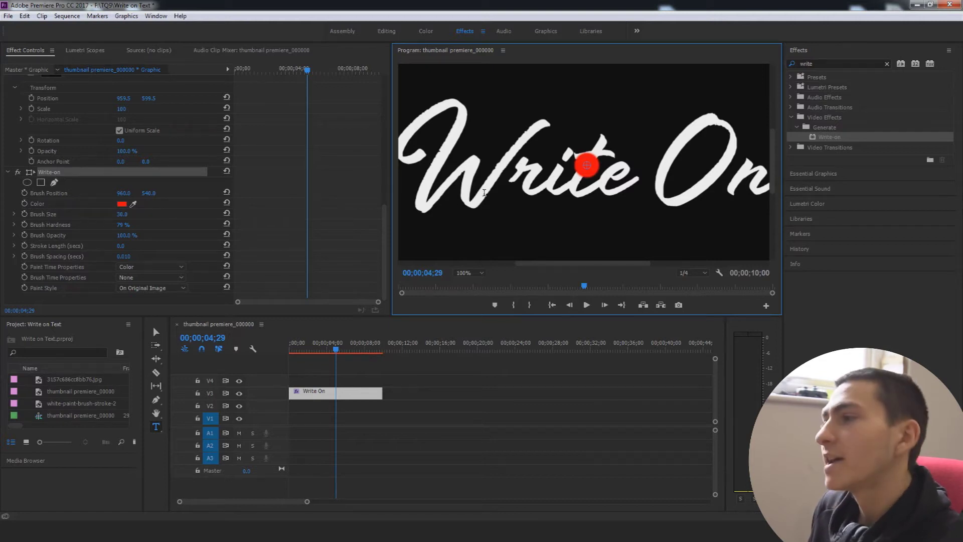
Step: Set the Program monitor zoom to 75% and select the brush Color property
click(485, 273)
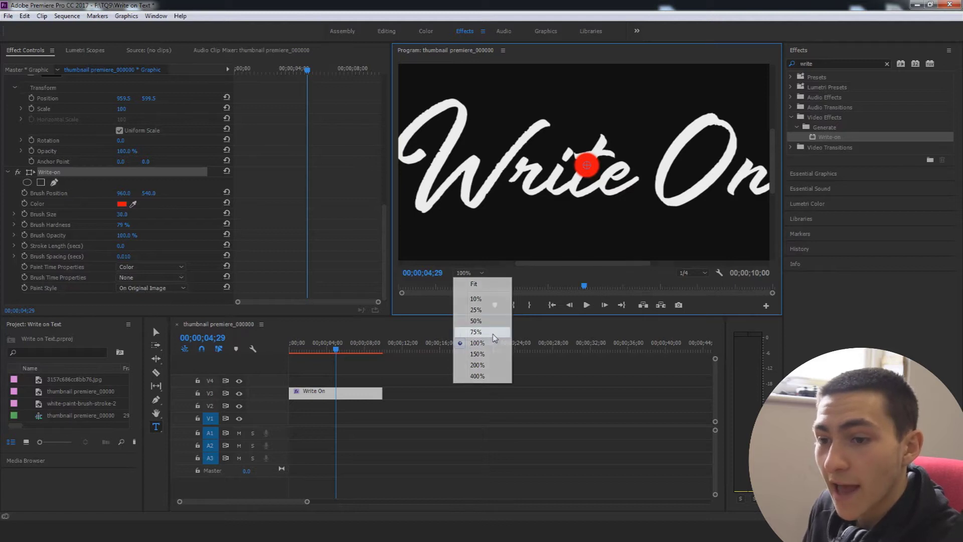
click(477, 332)
click(476, 274)
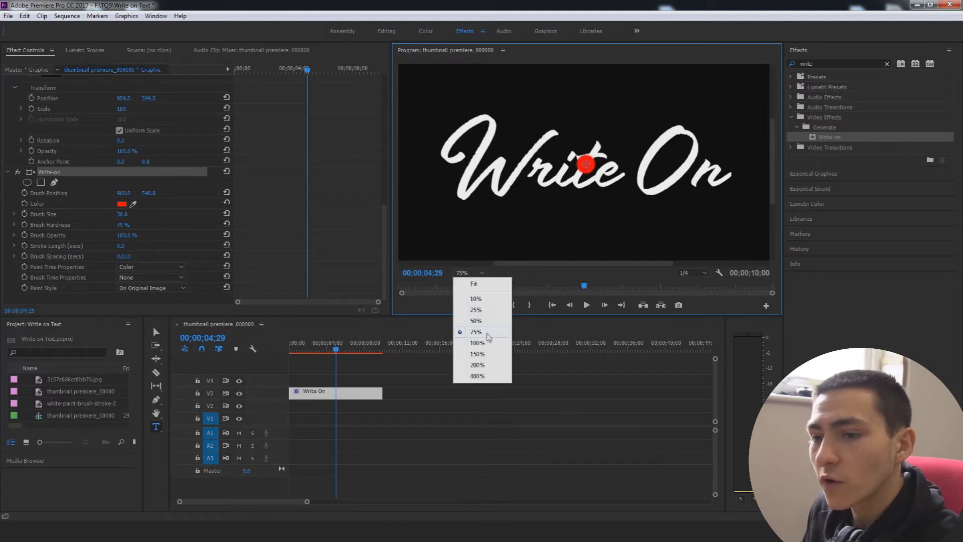
click(488, 333)
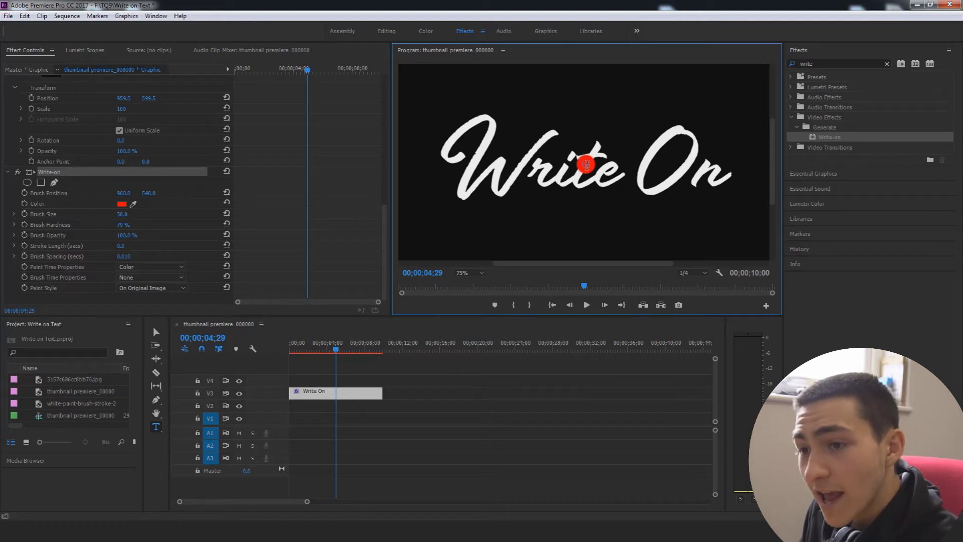
click(76, 205)
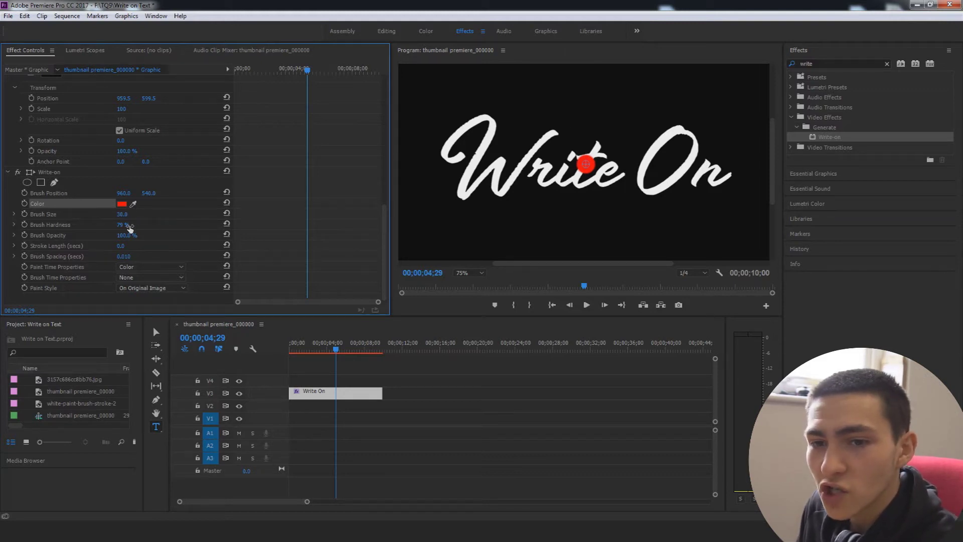
Step: Set Brush Hardness to 100% and Stroke Length to 10 seconds
click(122, 225)
text(100)
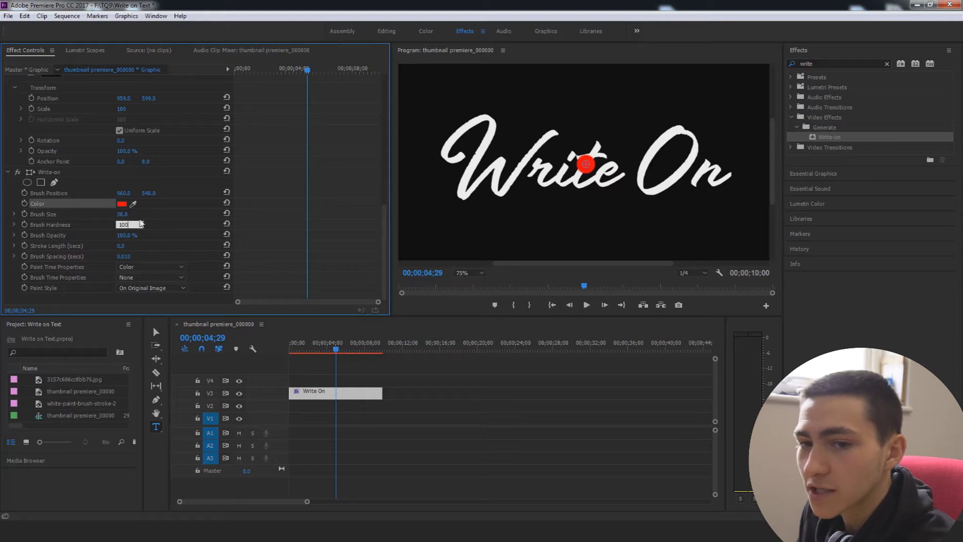
key(Return)
click(122, 246)
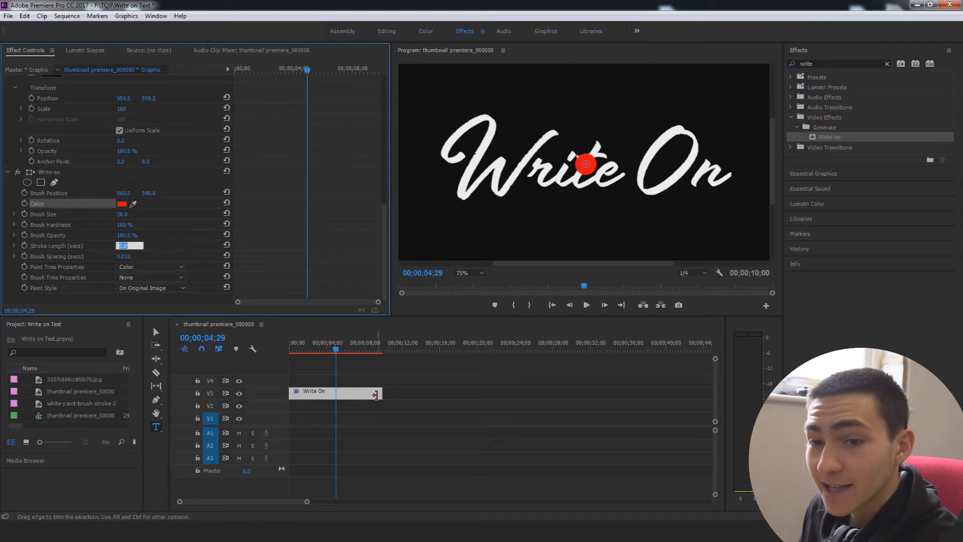
text(10)
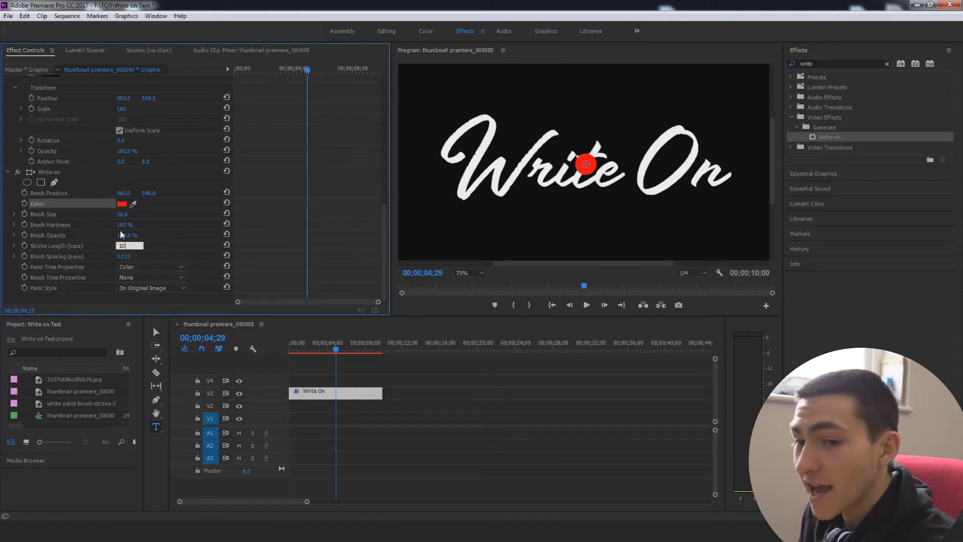
key(Return)
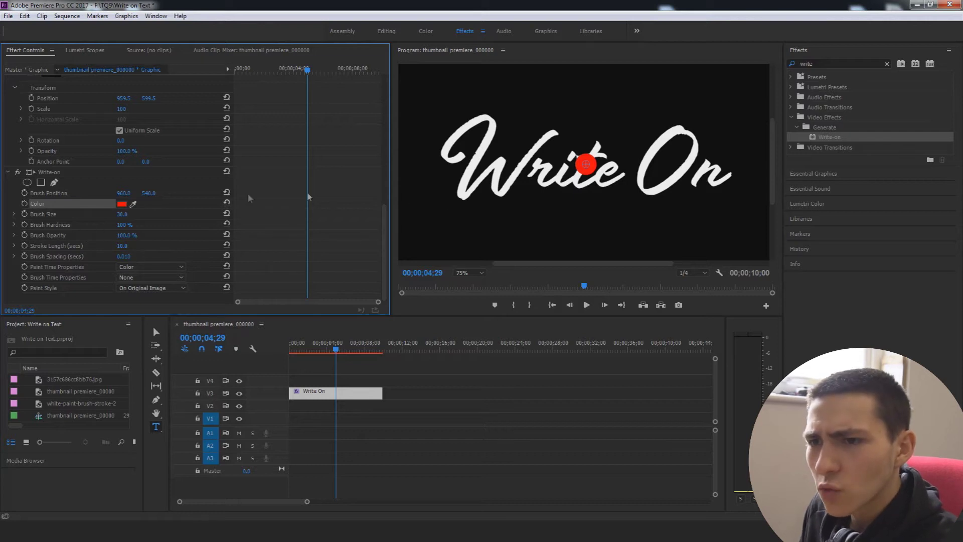
Step: Move the brush dot to the start of the W, with Brush Size finally set to 20
click(122, 215)
text(25)
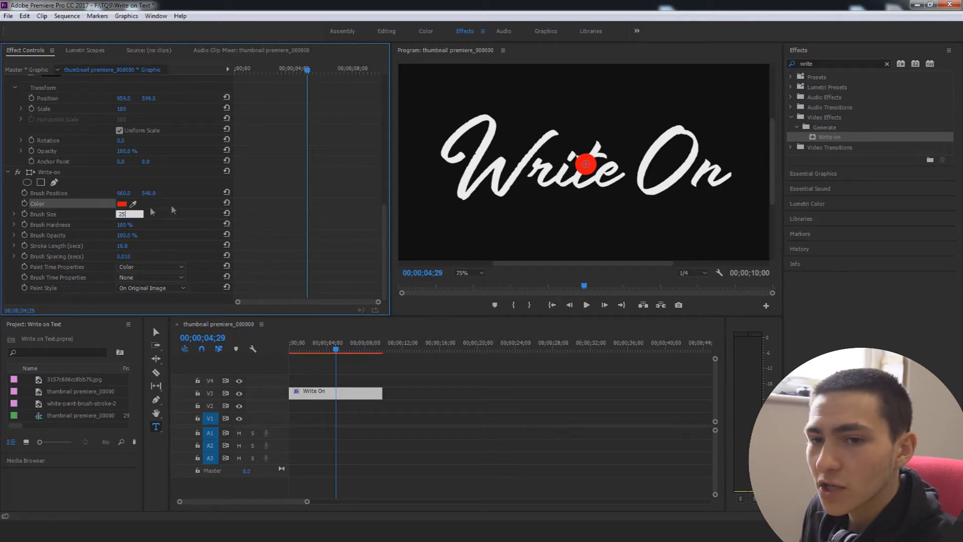
key(Return)
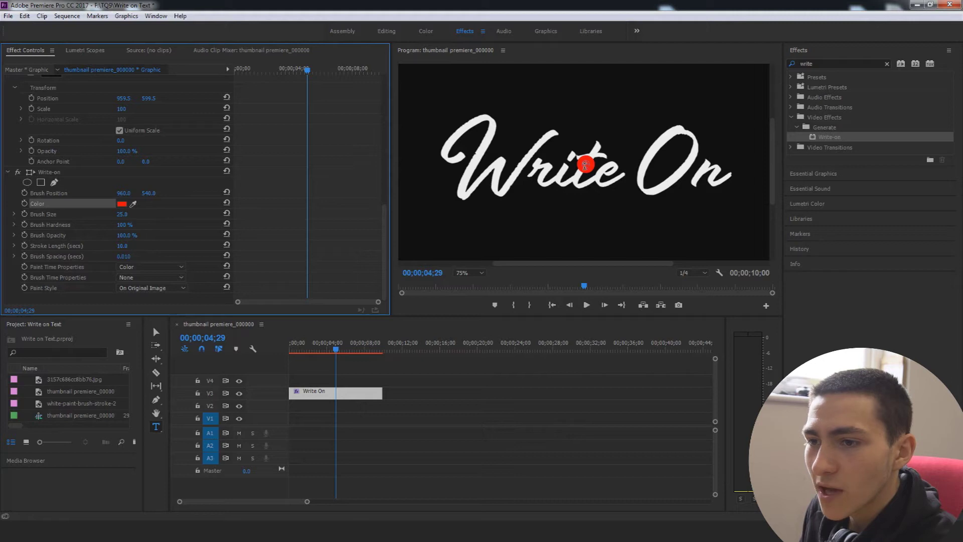
key(v)
mouse_move(588, 169)
mouse_down()
mouse_move(453, 156)
mouse_move(458, 131)
mouse_move(485, 117)
mouse_move(494, 132)
mouse_move(461, 191)
mouse_move(492, 159)
mouse_move(499, 192)
mouse_move(470, 153)
mouse_move(446, 156)
mouse_move(473, 123)
mouse_move(491, 119)
mouse_move(478, 147)
mouse_move(463, 147)
mouse_move(470, 149)
mouse_up()
click(122, 214)
text(20)
key(Return)
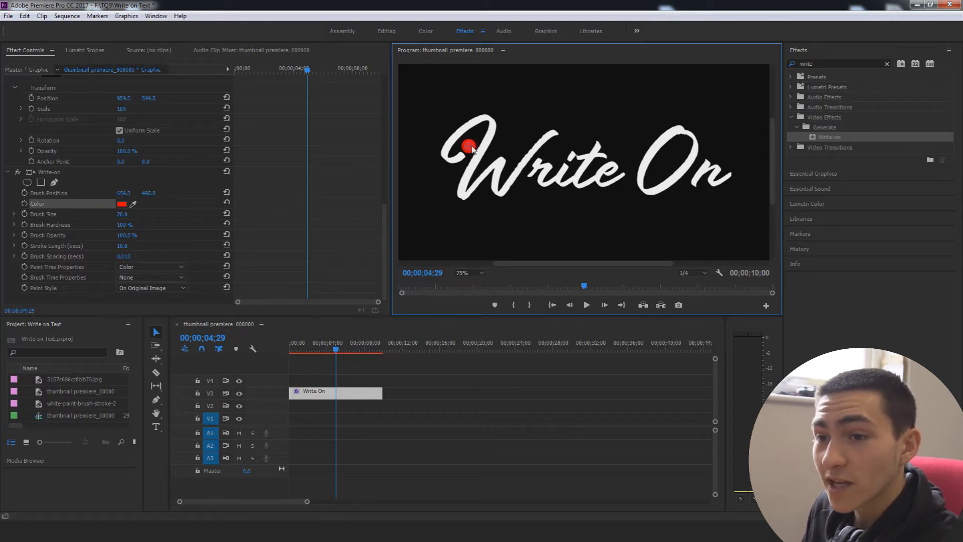
Step: Drag the red brush dot down the W and back, leaving it around x 649 at the stroke's top
drag(472, 149, 472, 147)
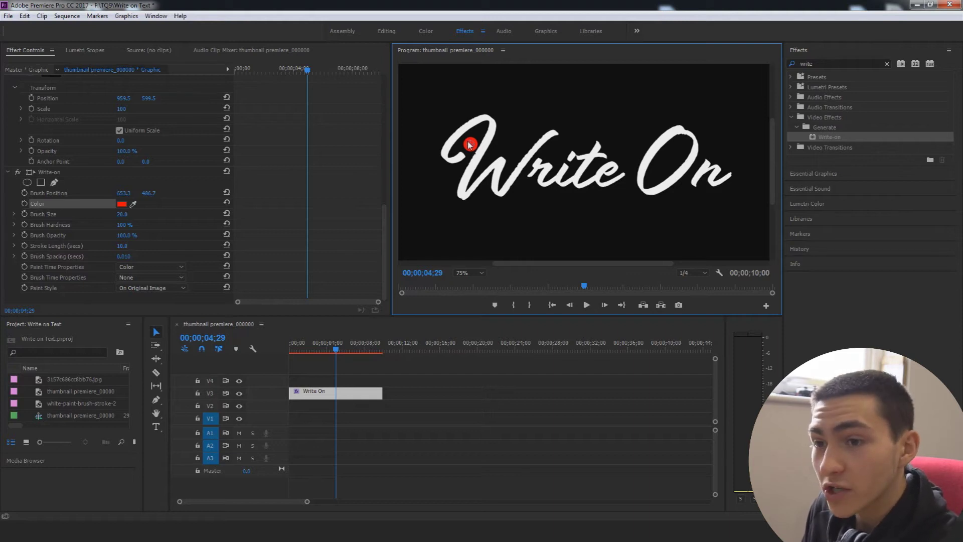
mouse_move(472, 146)
mouse_down()
mouse_move(454, 147)
mouse_move(471, 125)
mouse_move(464, 186)
mouse_move(490, 173)
mouse_move(502, 180)
mouse_move(553, 143)
mouse_up()
mouse_move(499, 198)
mouse_down()
mouse_move(460, 141)
mouse_move(469, 145)
mouse_up()
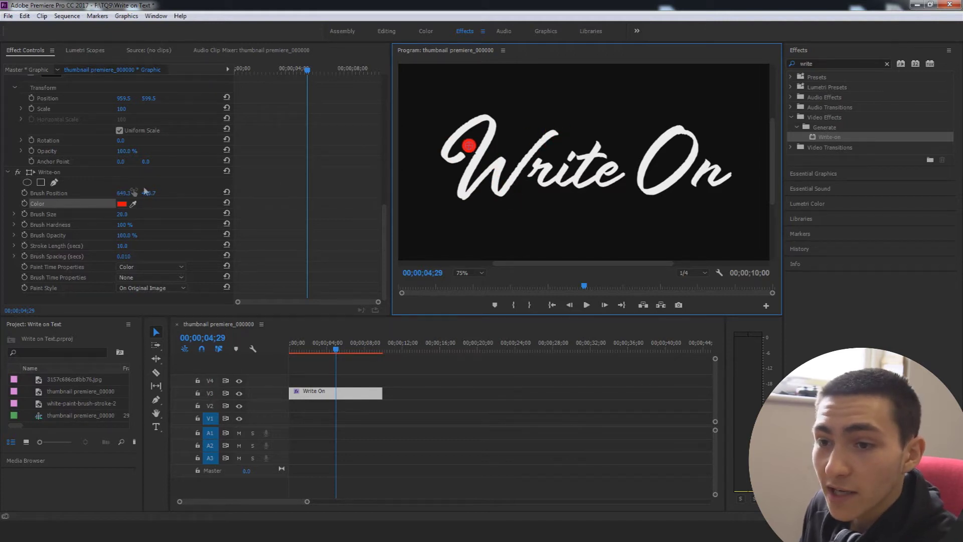
Step: At 00;00;00;00, add a Brush Position keyframe at 649.3, 490.7
click(255, 362)
key(Home)
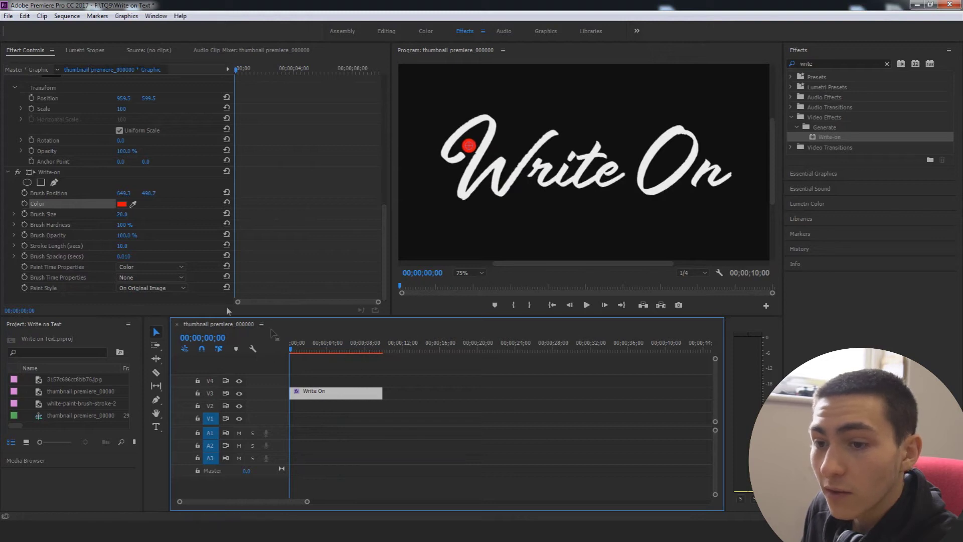
click(24, 193)
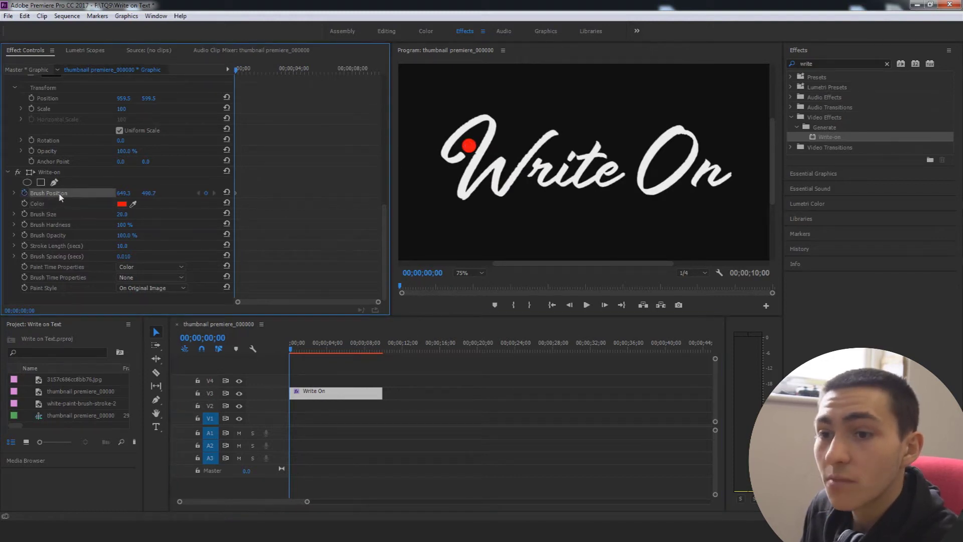
click(52, 172)
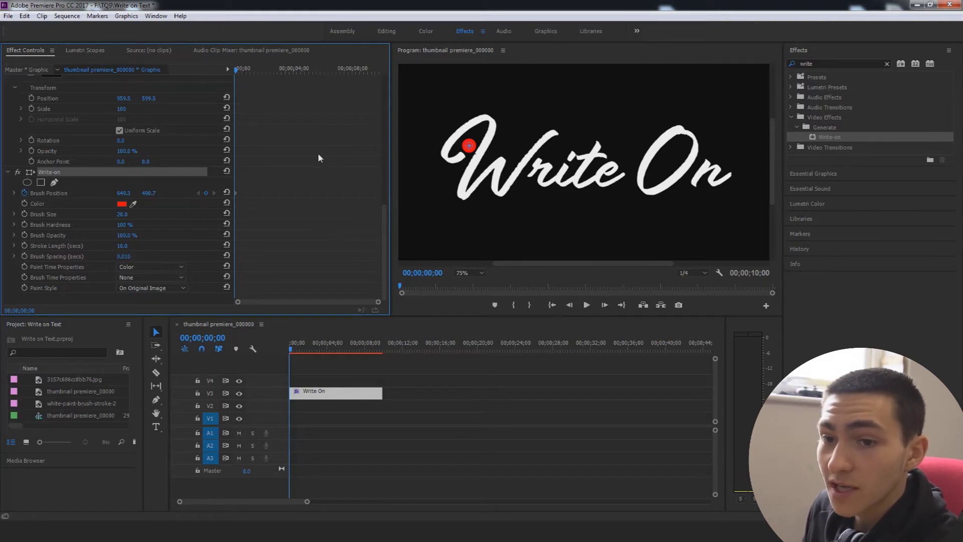
Step: At frame 5, drag the brush down the W to 681.3, 538.7, then replay from the start
key(Right)
key(Right)
key(Right)
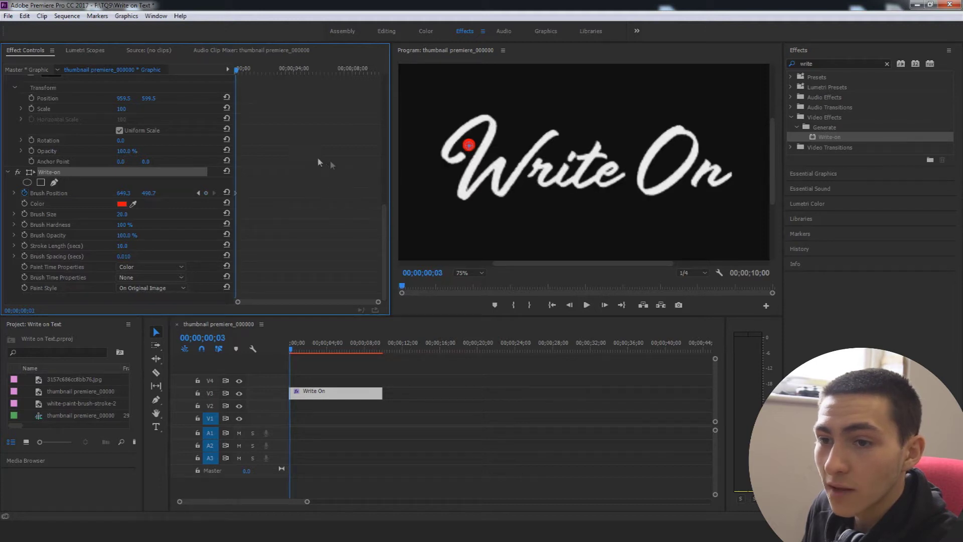
key(Right)
key(Right)
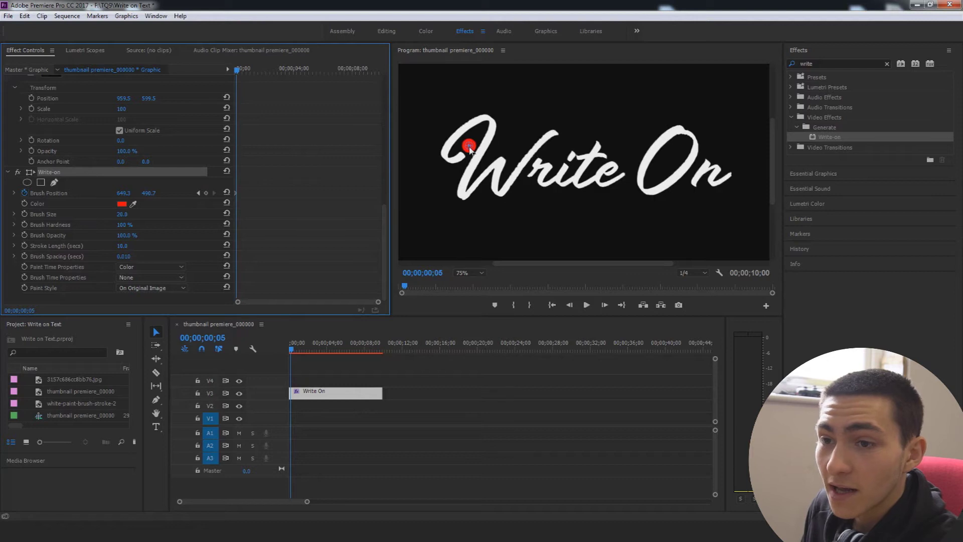
drag(468, 146, 453, 163)
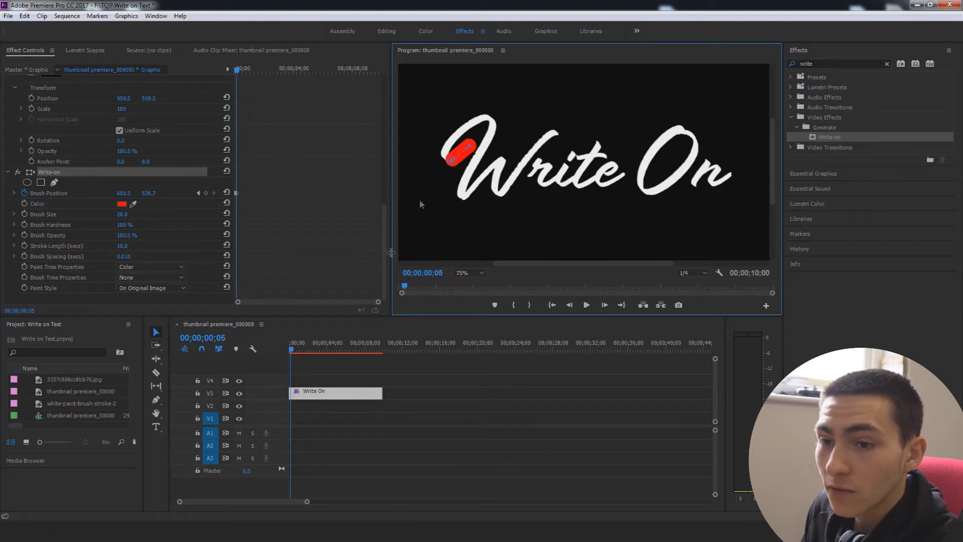
click(292, 346)
key(space)
key(space)
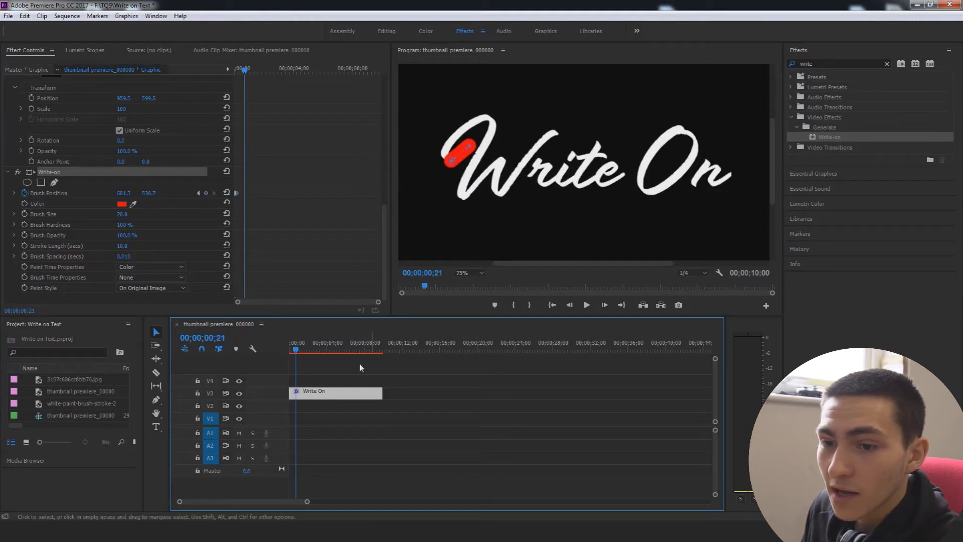
Step: Switch the preview zoom to 100% and back to 75%, then step to frame 23
click(472, 273)
click(476, 343)
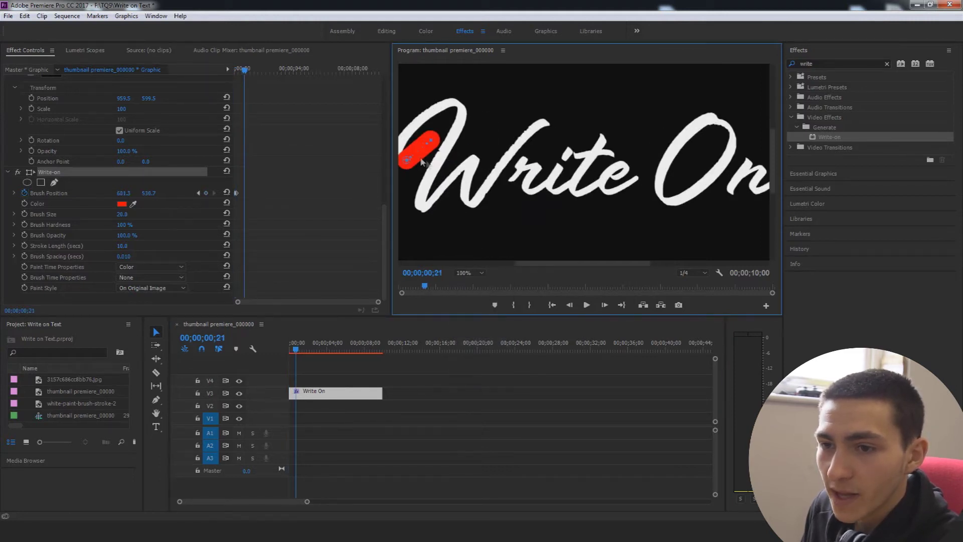
click(472, 273)
click(481, 330)
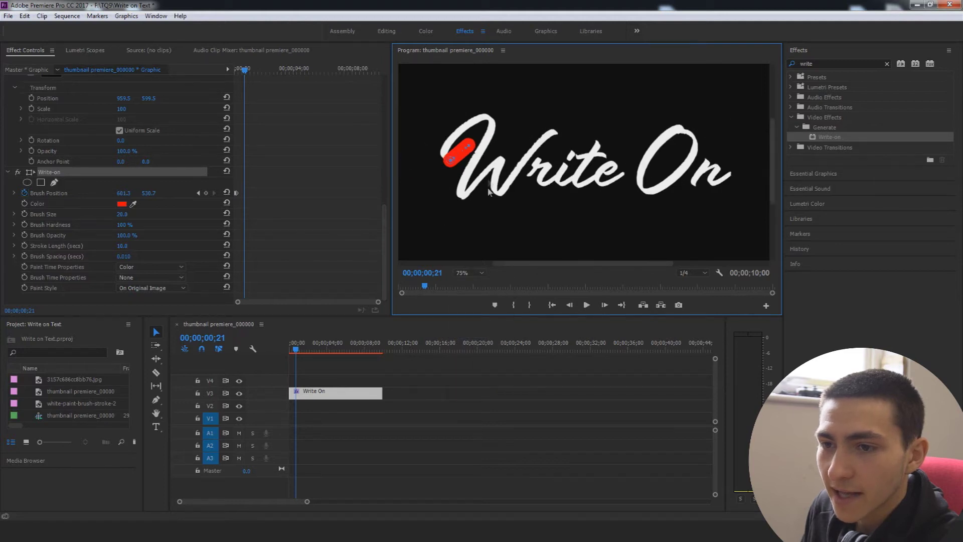
key(Left)
key(Left)
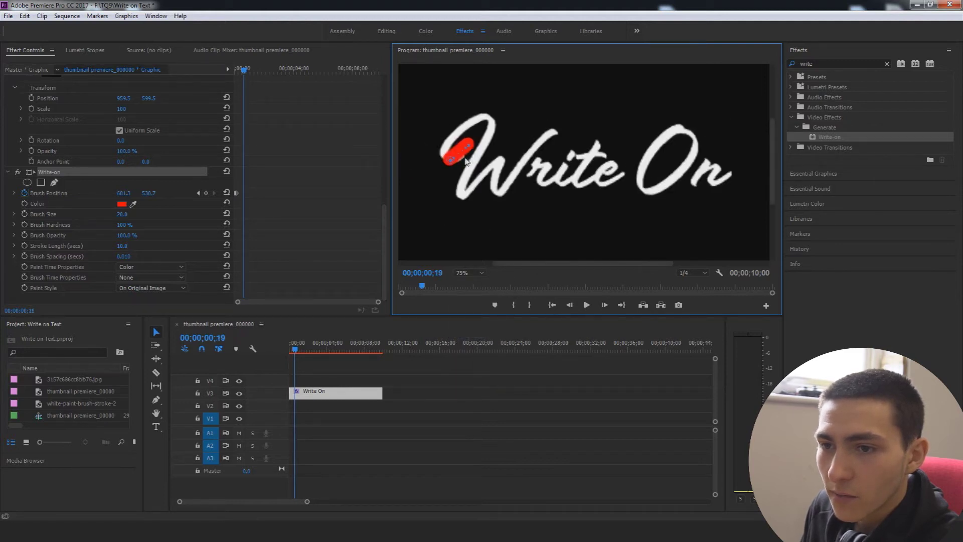
key(Right)
key(Right)
key(Right)
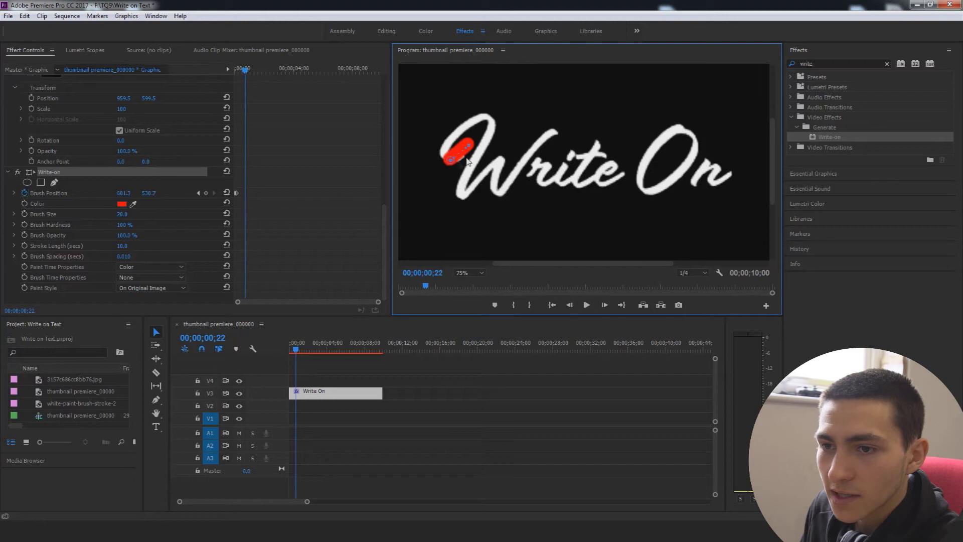
key(Right)
Step: Reselect the Write On clip, rewind, zoom into the keyframe timeline and play the stroke
click(542, 421)
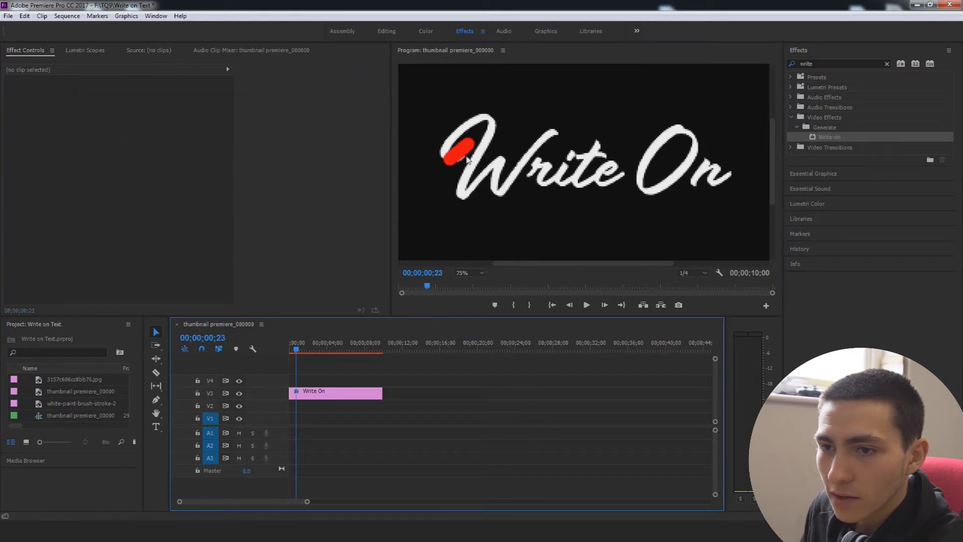
click(306, 394)
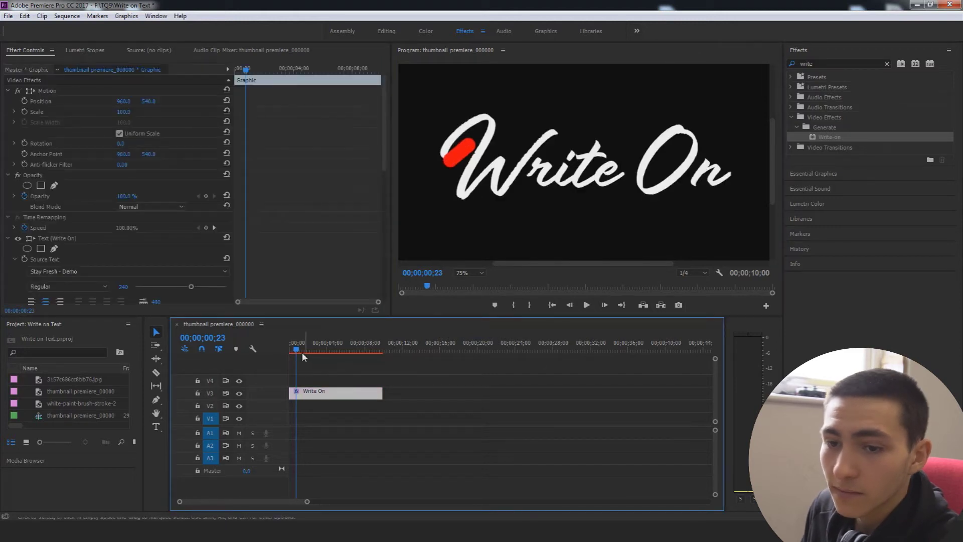
drag(308, 354, 284, 351)
drag(378, 301, 299, 301)
scroll(260, 177, down, 10)
key(space)
Step: Select Brush Position near frame 5 and keyframe the brush along the W's opening stroke and curl
click(244, 73)
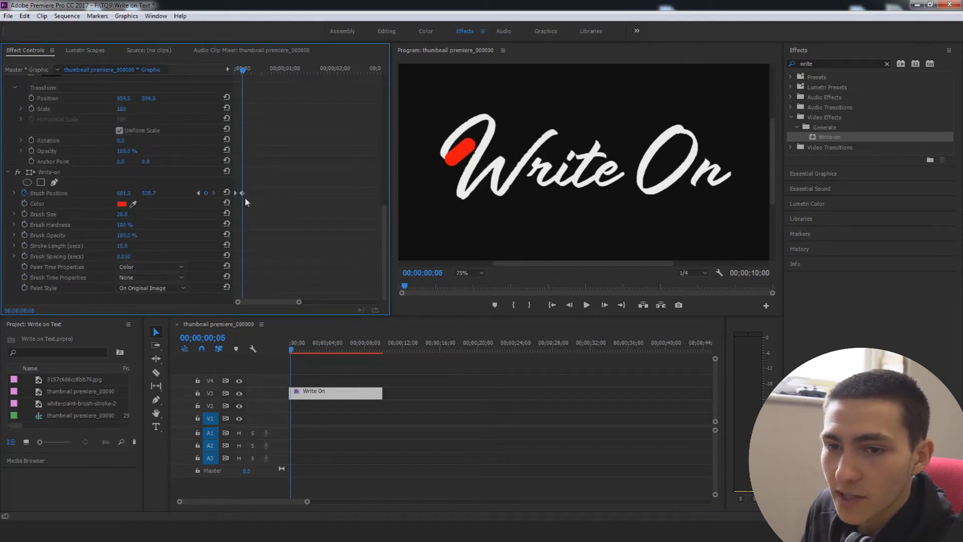
click(58, 191)
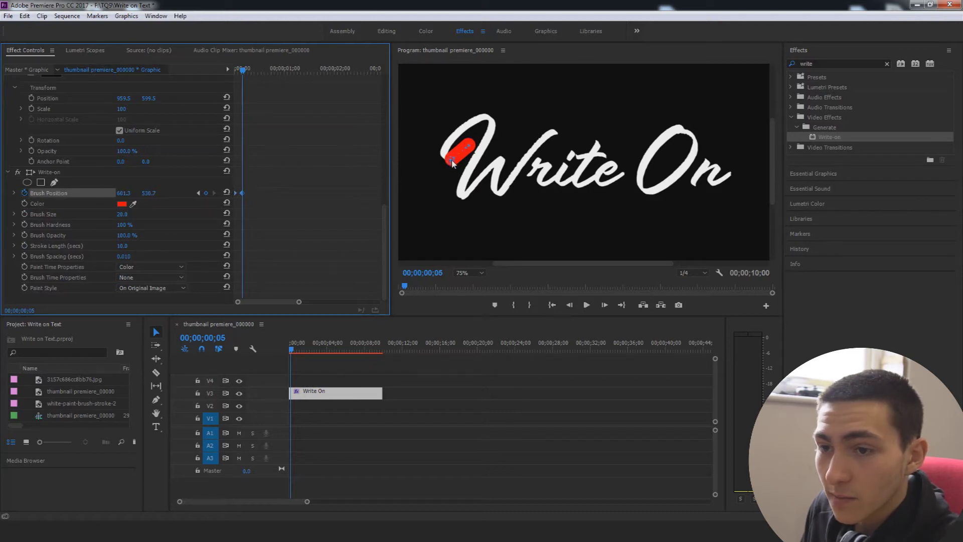
drag(451, 162, 457, 164)
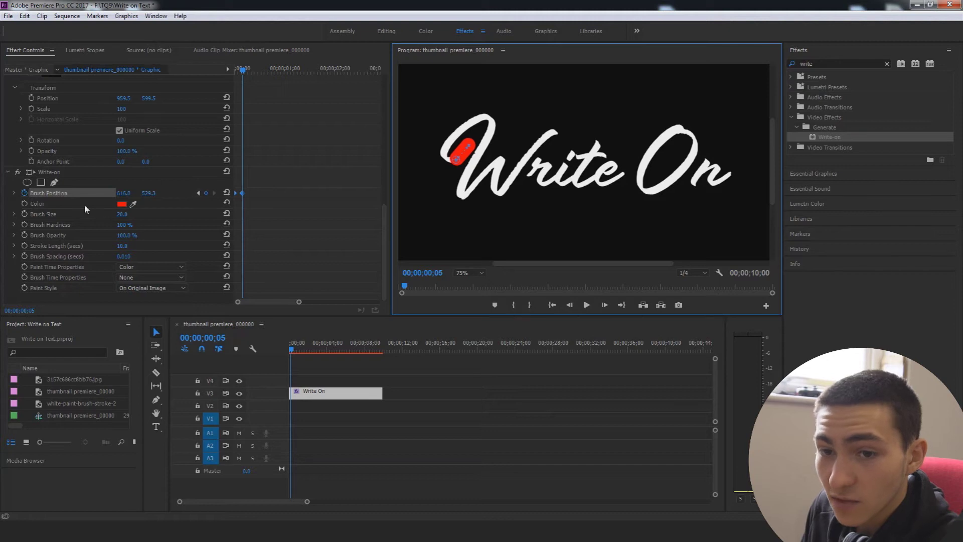
key(Right)
key(Right)
key(Right)
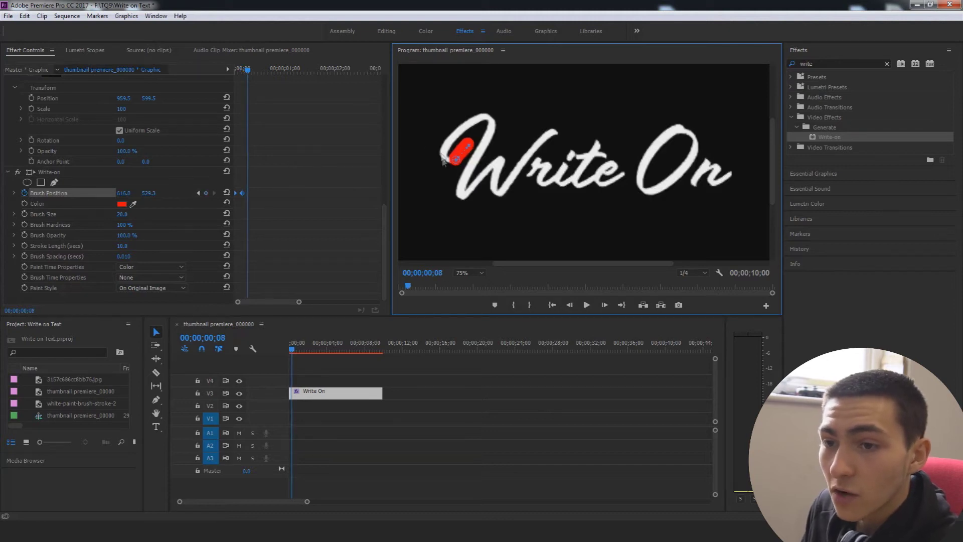
drag(457, 163, 443, 157)
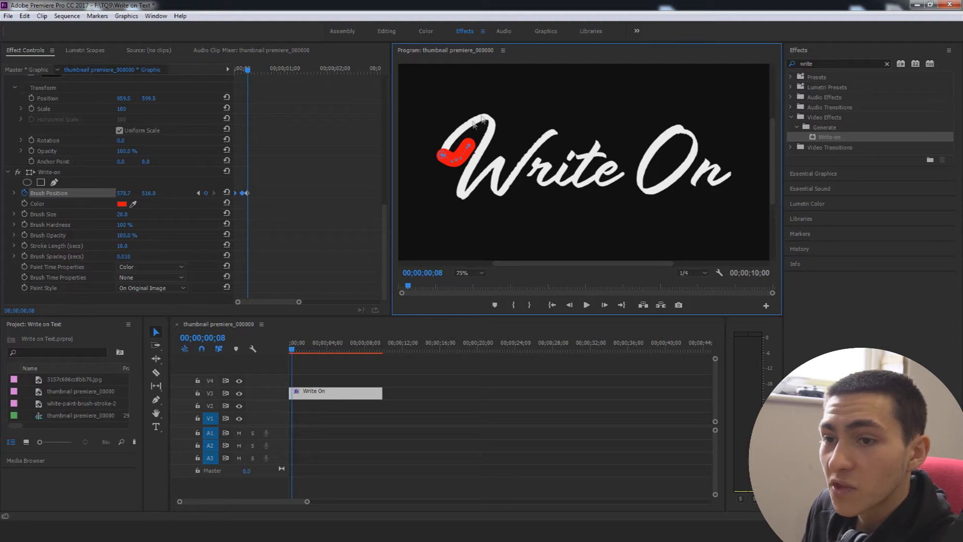
key(Right)
key(Right)
key(Right)
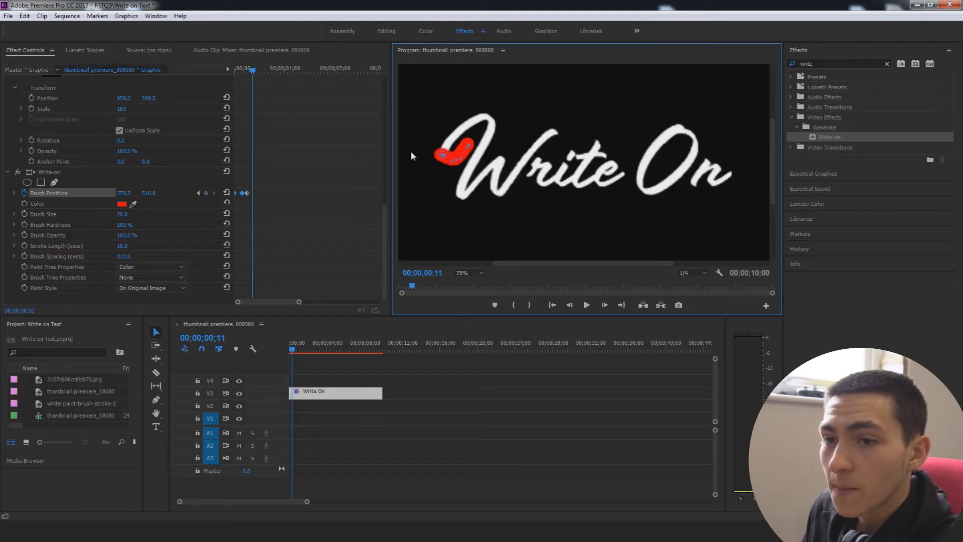
key(Right)
key(Right)
drag(464, 145, 469, 128)
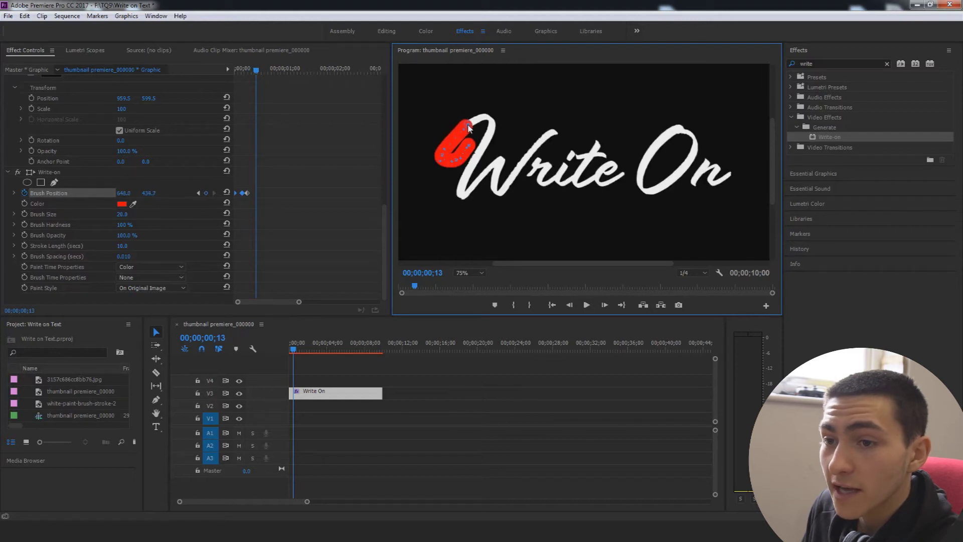
Step: Keyframe the brush from frame 16 to 28 around the loop and down the W's left stem
key(Right)
key(Right)
key(Right)
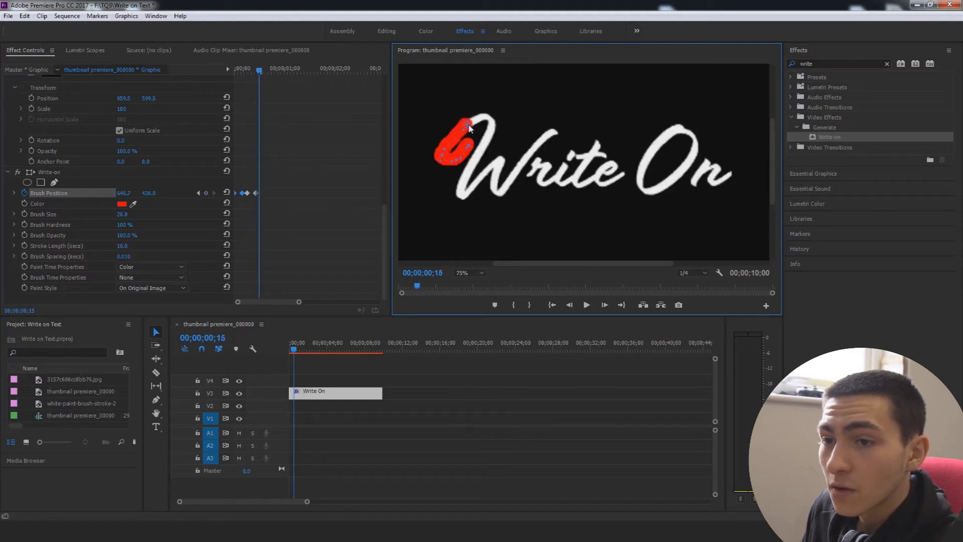
drag(471, 127, 490, 120)
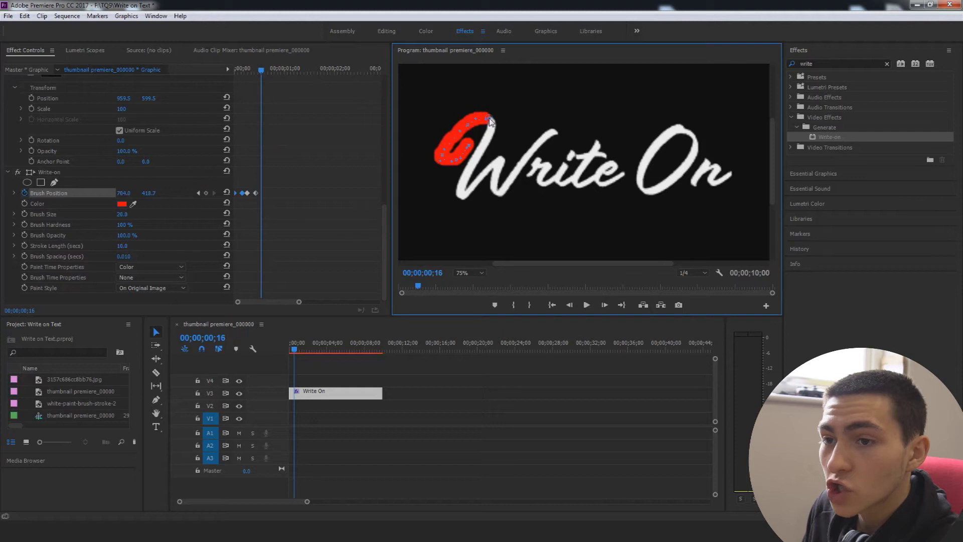
key(Right)
key(Right)
key(Right)
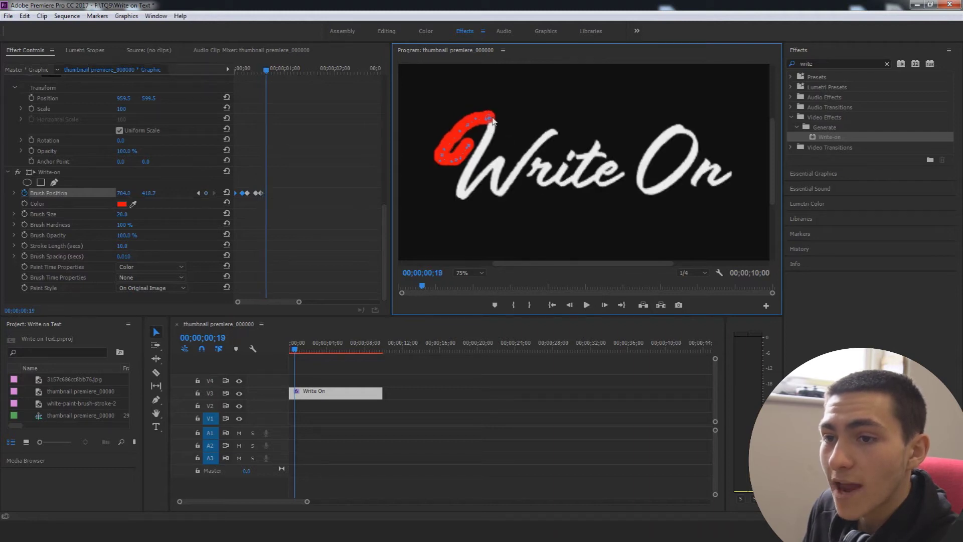
drag(491, 121, 494, 135)
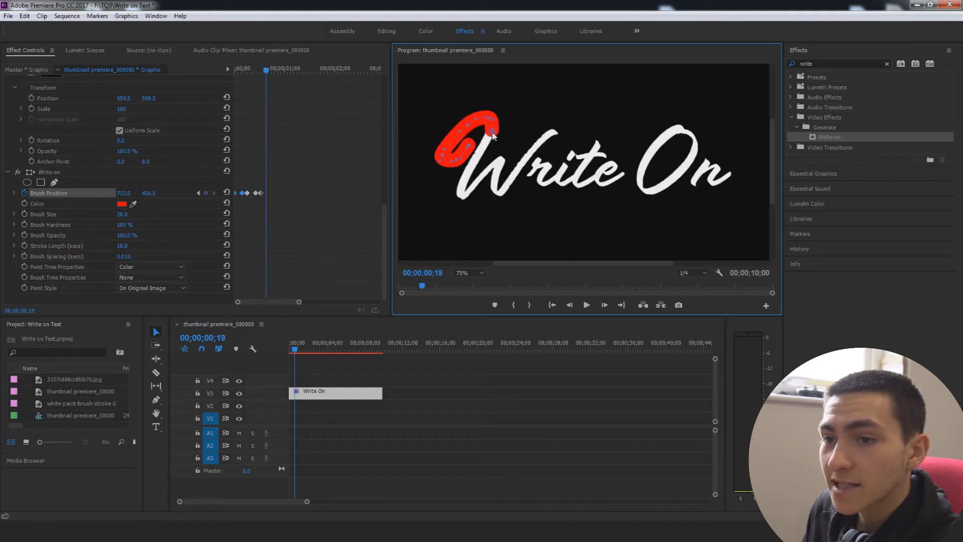
key(Right)
key(Right)
key(Right)
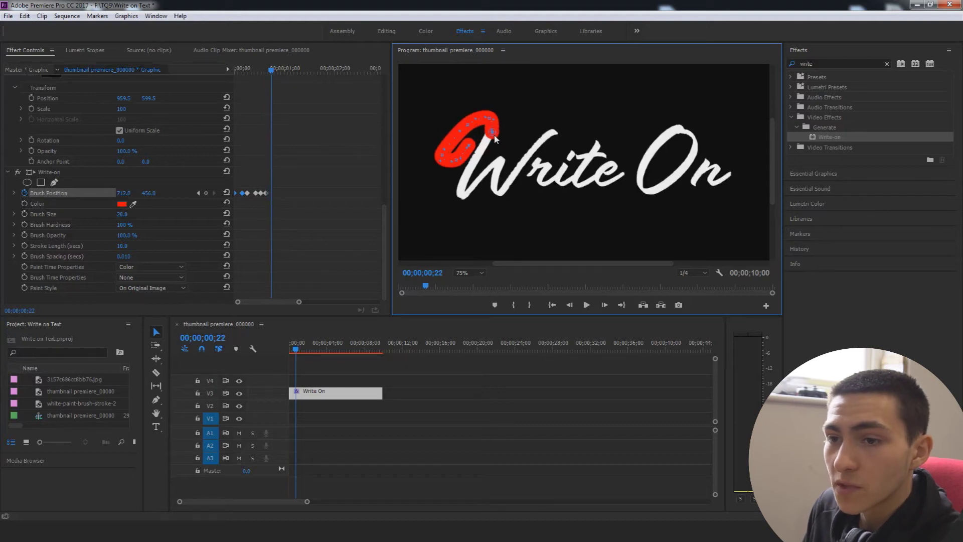
drag(493, 135, 475, 160)
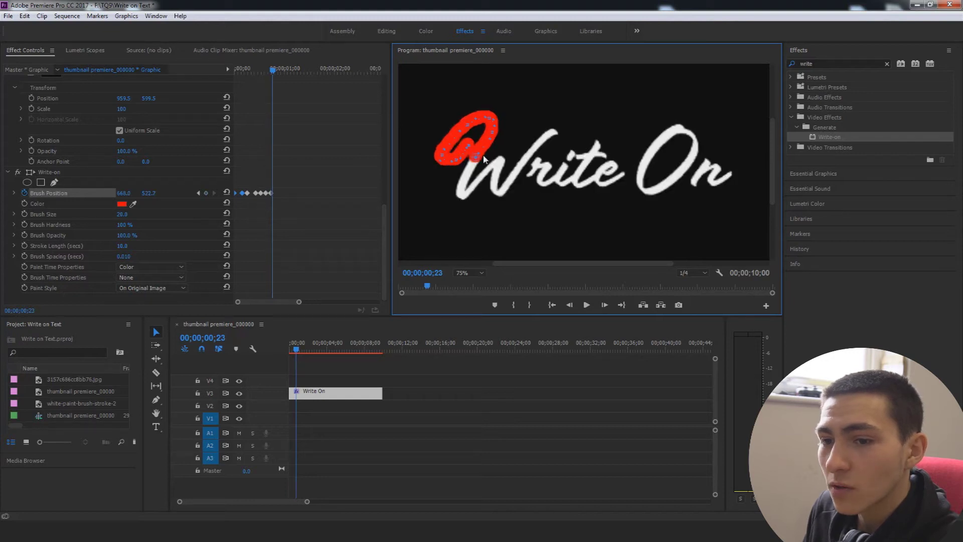
key(Right)
key(Right)
key(Right)
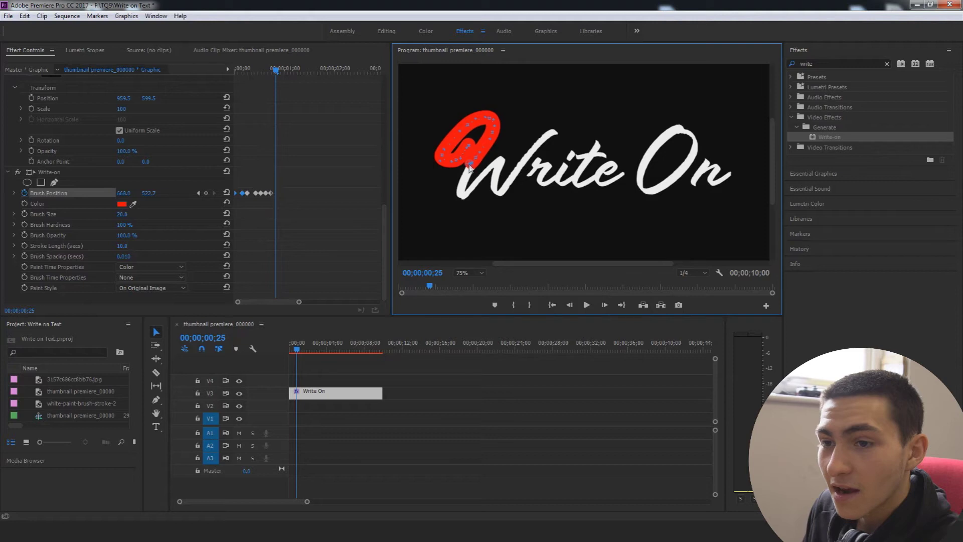
drag(471, 167, 463, 187)
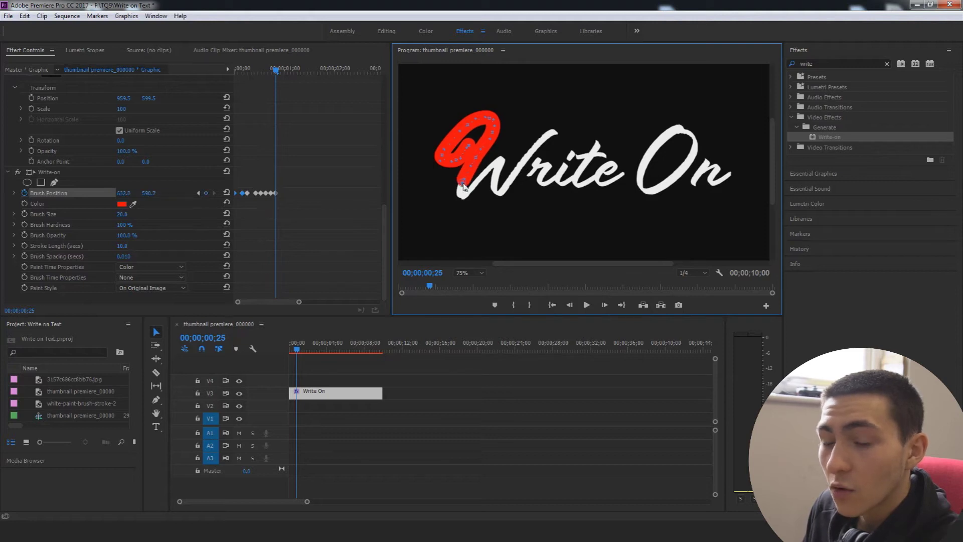
key(Right)
key(Right)
key(Right)
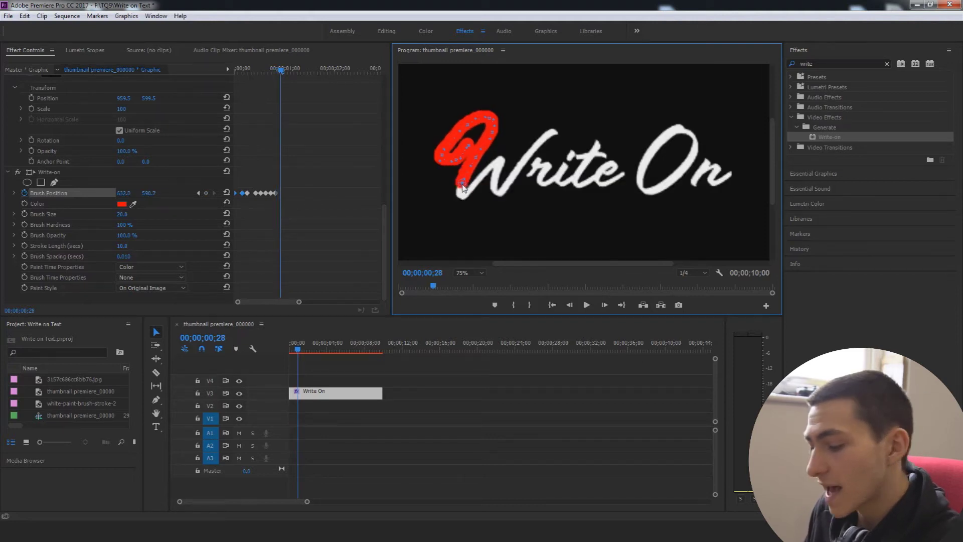
mouse_move(461, 188)
mouse_down()
mouse_move(463, 200)
mouse_move(504, 160)
mouse_up()
Step: Keyframe the brush from 1;07 down the W's middle stroke and up-right, ending at 594.7, 456.0
key(Right)
key(Right)
key(Right)
key(Right)
key(Right)
key(Right)
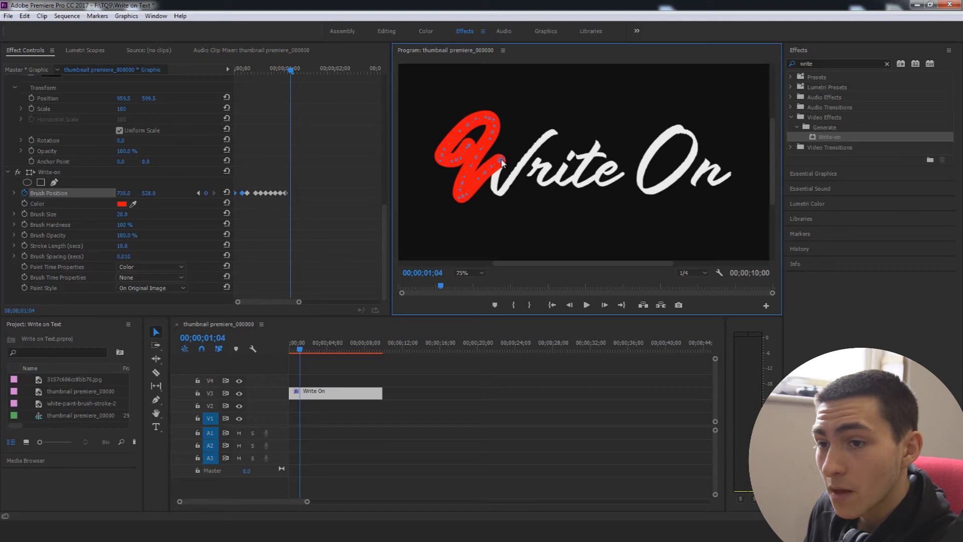
key(Right)
key(Right)
key(Right)
drag(505, 162, 494, 189)
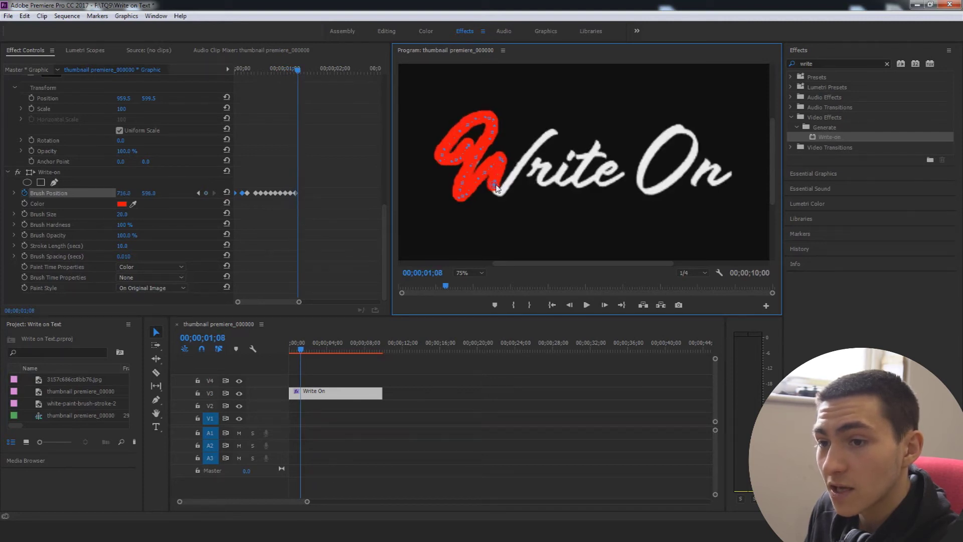
key(Right)
key(Right)
drag(494, 189, 501, 198)
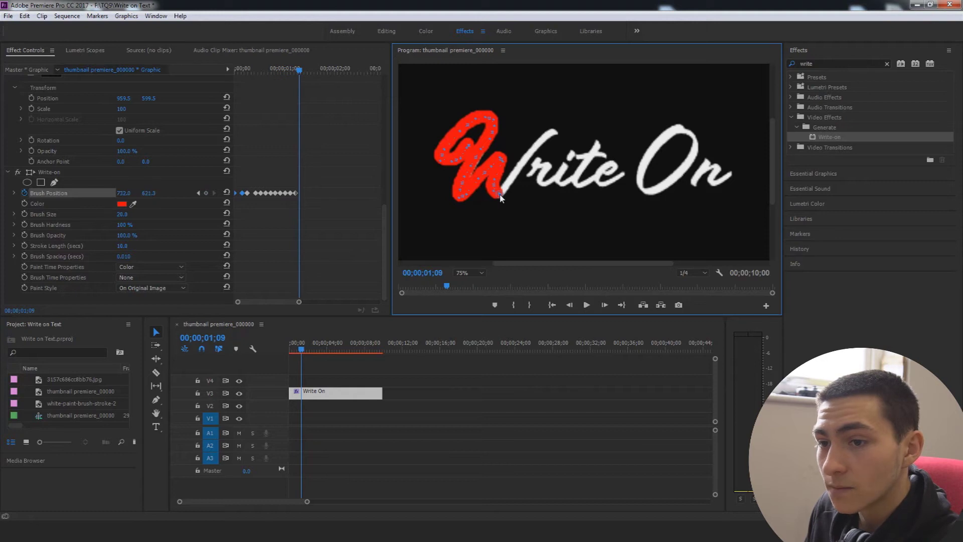
key(Right)
key(Right)
key(Right)
drag(502, 195, 507, 189)
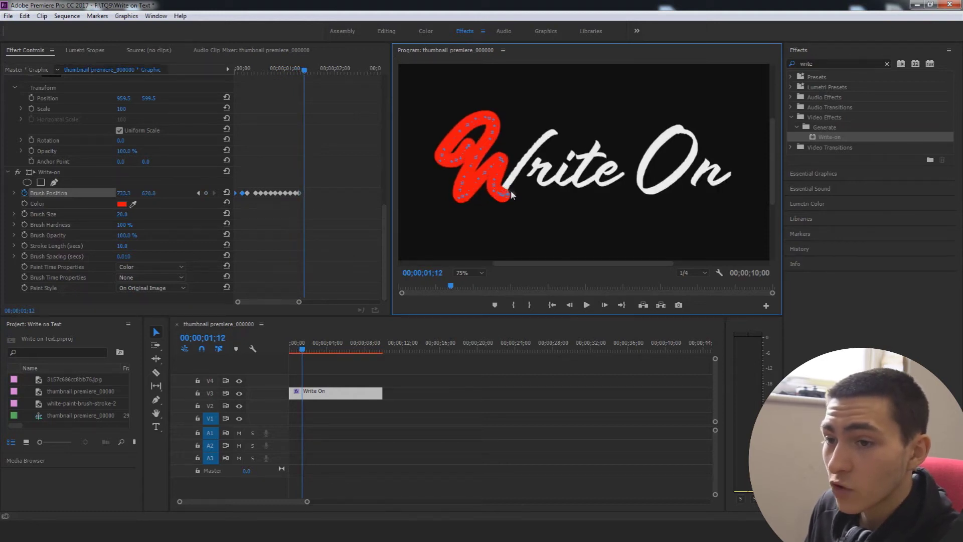
drag(512, 194, 517, 174)
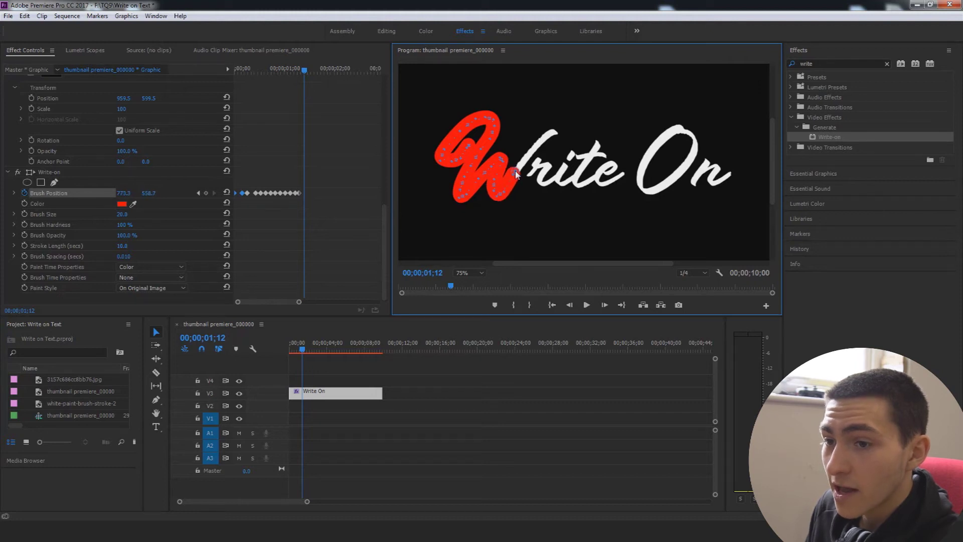
key(Right)
key(Right)
key(Right)
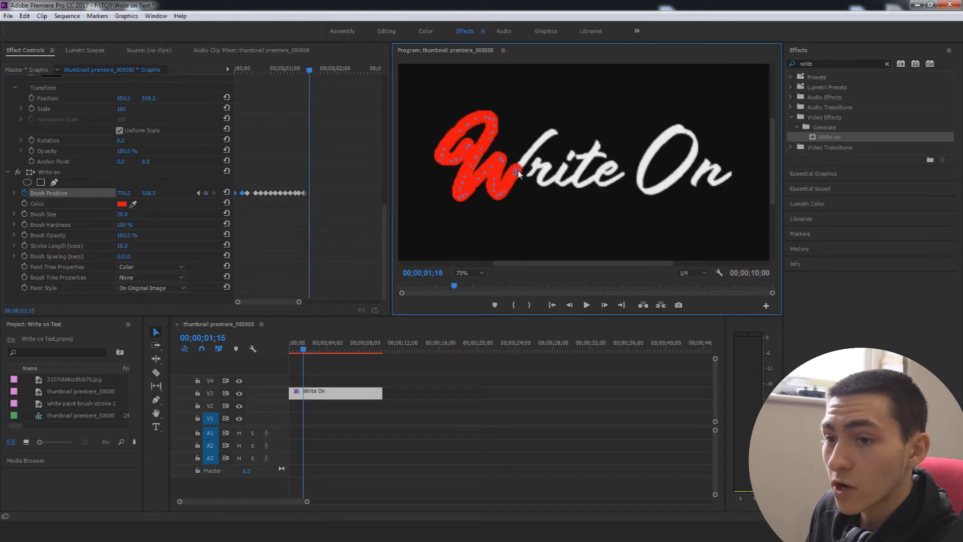
mouse_move(517, 173)
mouse_down()
mouse_move(536, 146)
mouse_move(561, 135)
mouse_up()
key(Right)
key(Right)
key(Right)
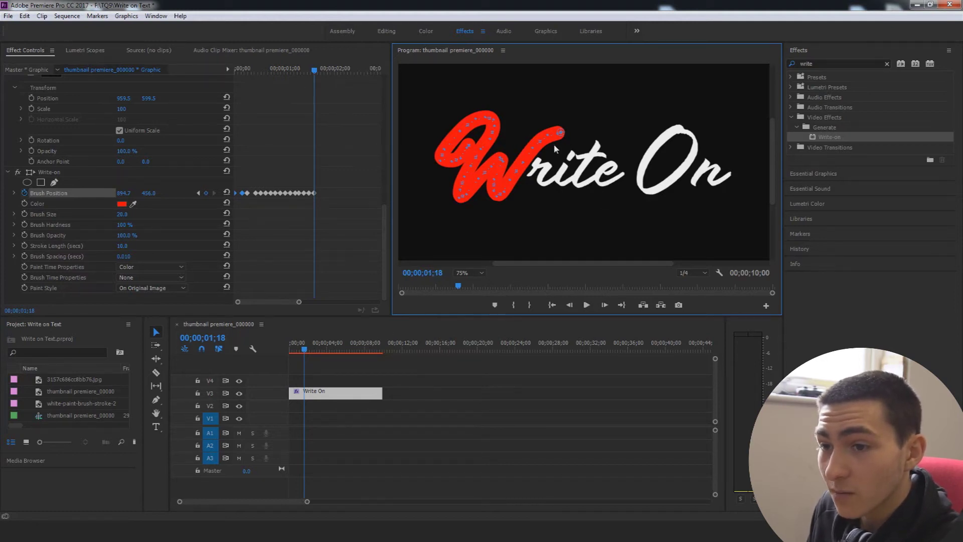
Step: Keep keyframing the brush every frame or two past the W, reaching about 2;02 at 584.0, 606.3
key(Right)
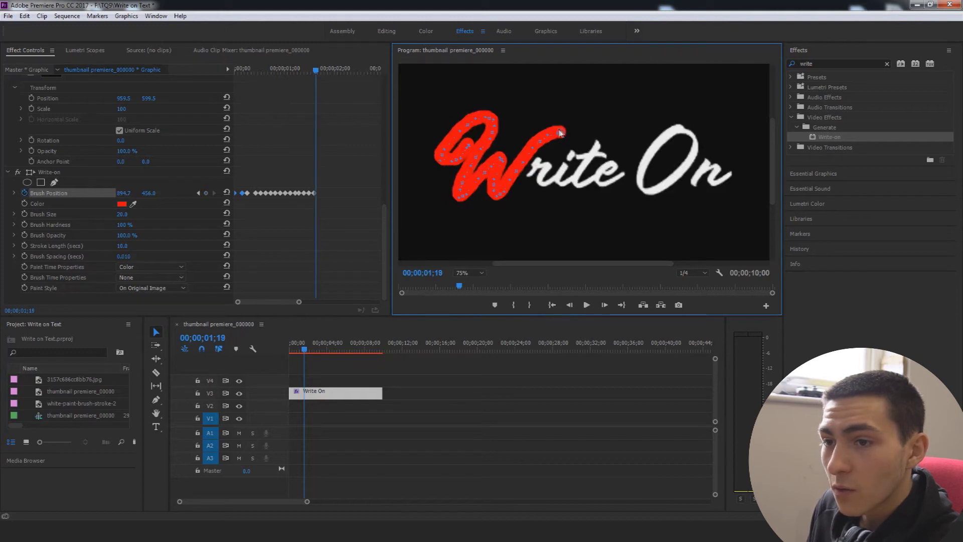
drag(561, 132, 510, 124)
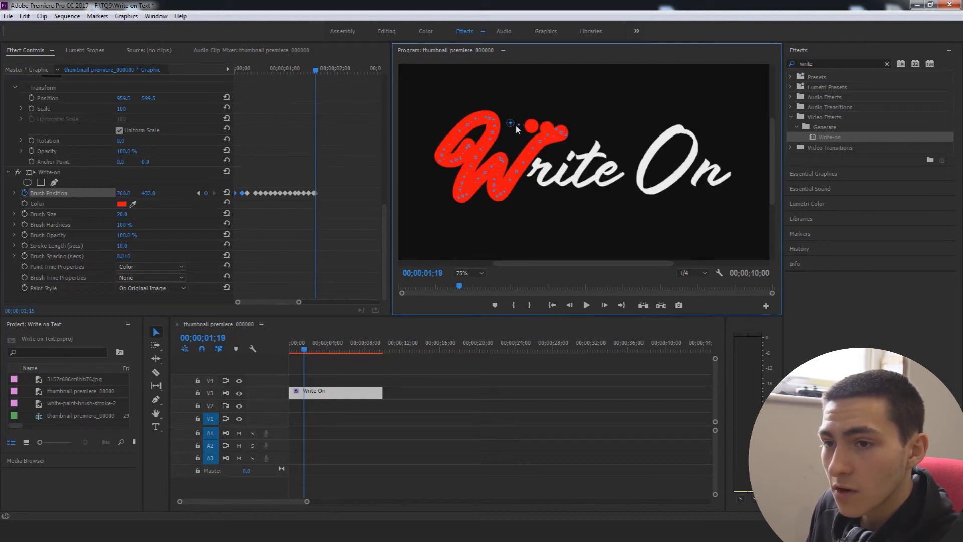
key(Right)
mouse_move(511, 124)
mouse_down()
mouse_move(512, 247)
mouse_move(515, 209)
mouse_up()
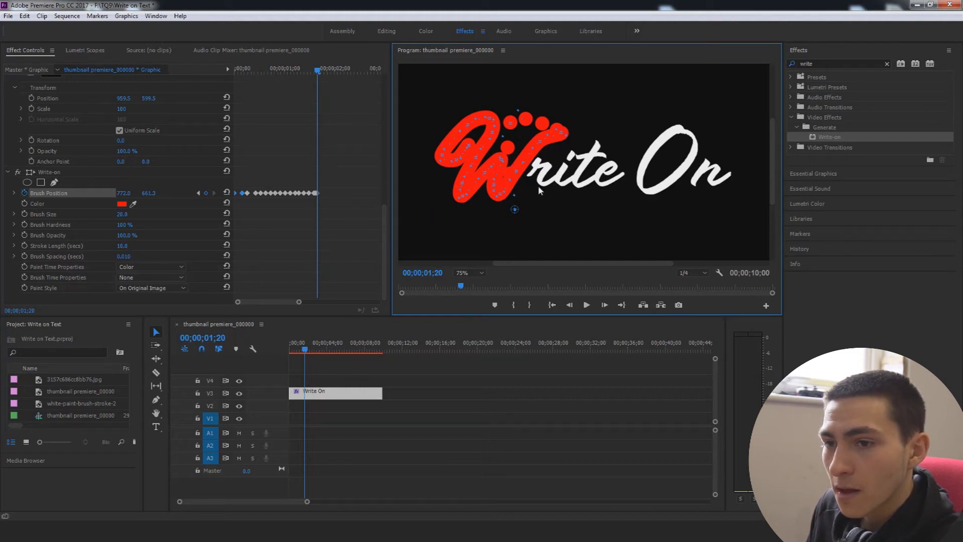
key(Right)
key(Right)
mouse_move(515, 208)
mouse_down()
mouse_move(546, 132)
mouse_move(525, 199)
mouse_move(543, 155)
mouse_move(539, 173)
mouse_move(556, 167)
mouse_move(531, 192)
mouse_up()
key(Right)
key(Right)
key(Right)
key(Right)
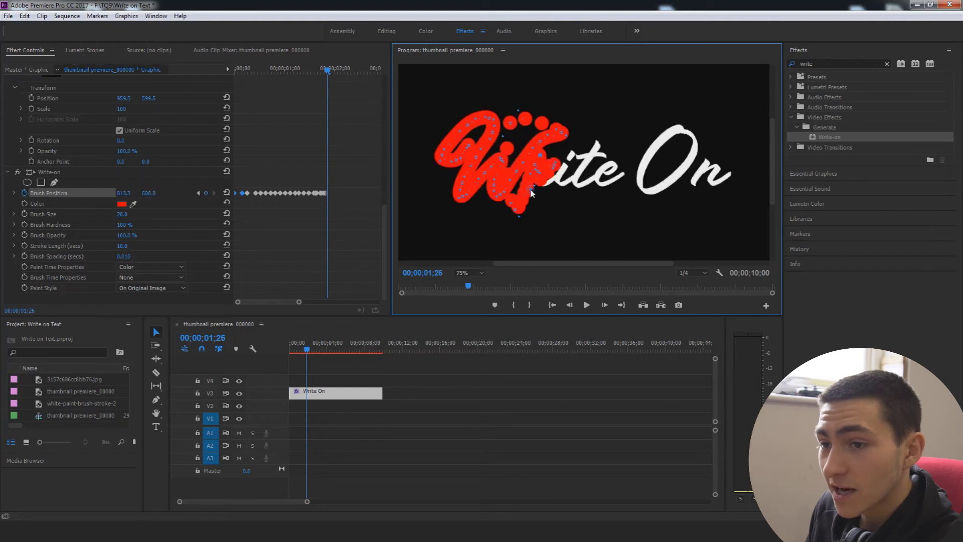
key(Right)
key(Right)
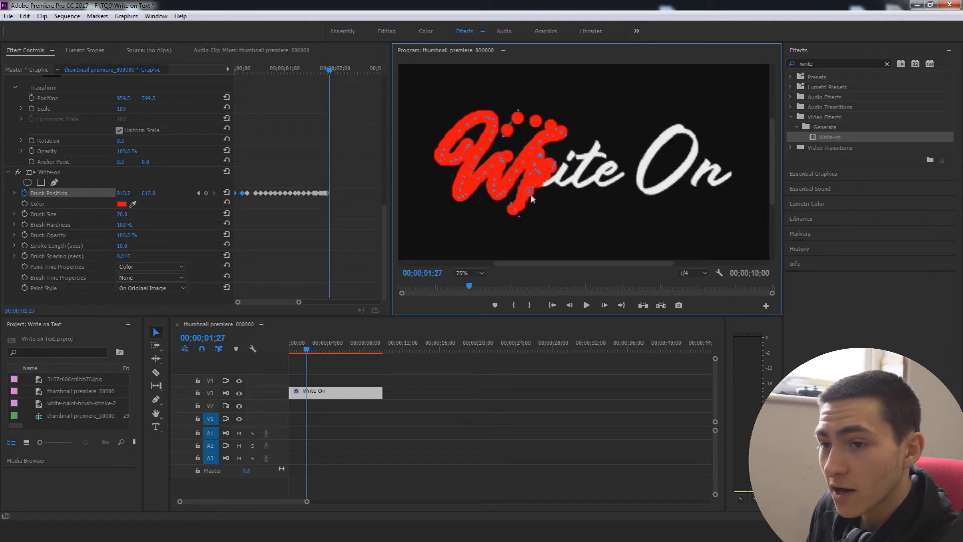
mouse_move(534, 191)
mouse_down()
mouse_move(560, 181)
mouse_move(574, 146)
mouse_up()
key(Right)
key(Right)
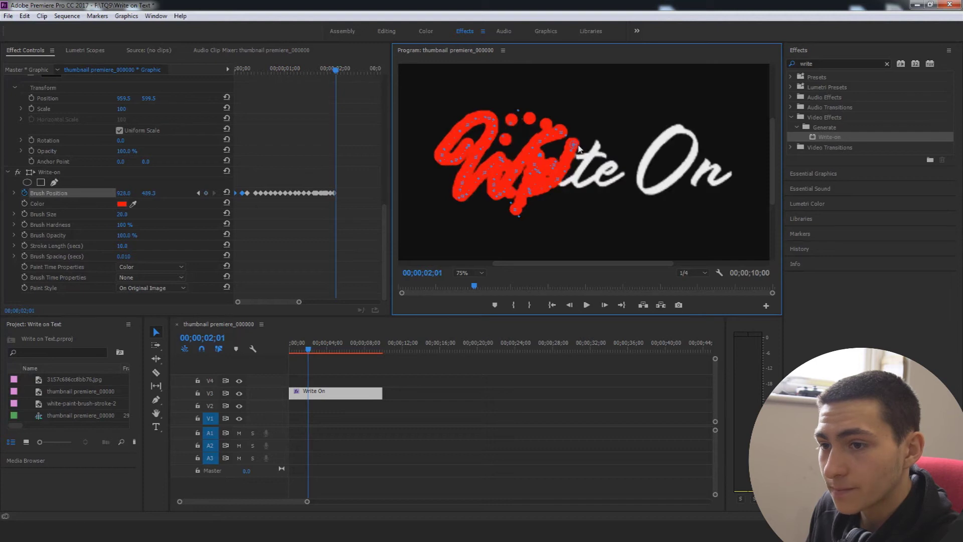
key(Right)
key(Right)
Step: Keyframe the brush two frames at a time down the r and up into the i
drag(566, 176, 560, 192)
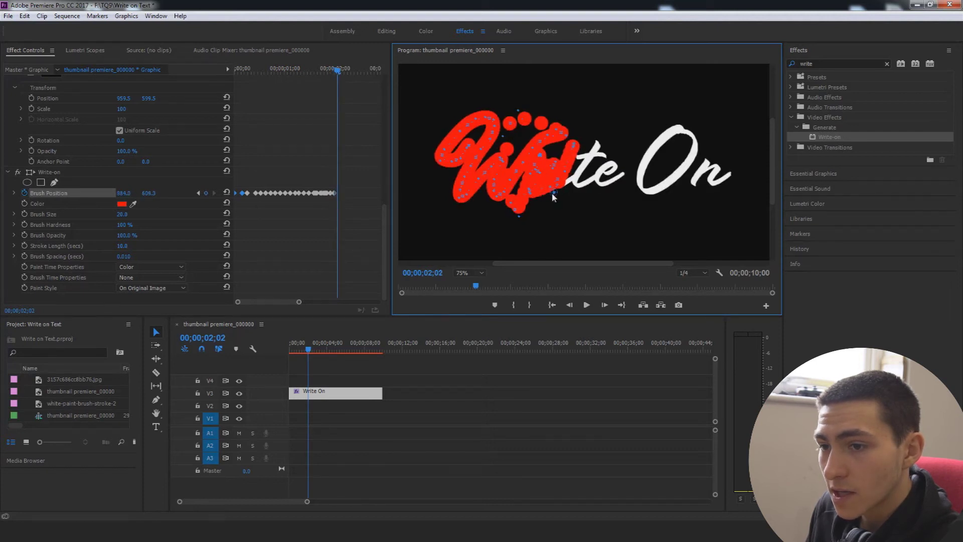
drag(543, 200, 532, 222)
key(Right)
key(Right)
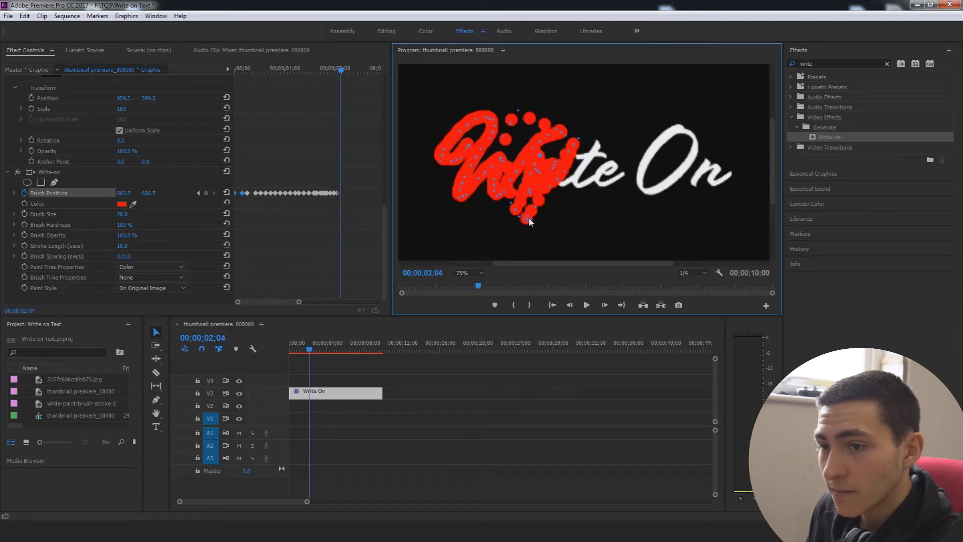
drag(570, 191, 602, 140)
key(Right)
key(Right)
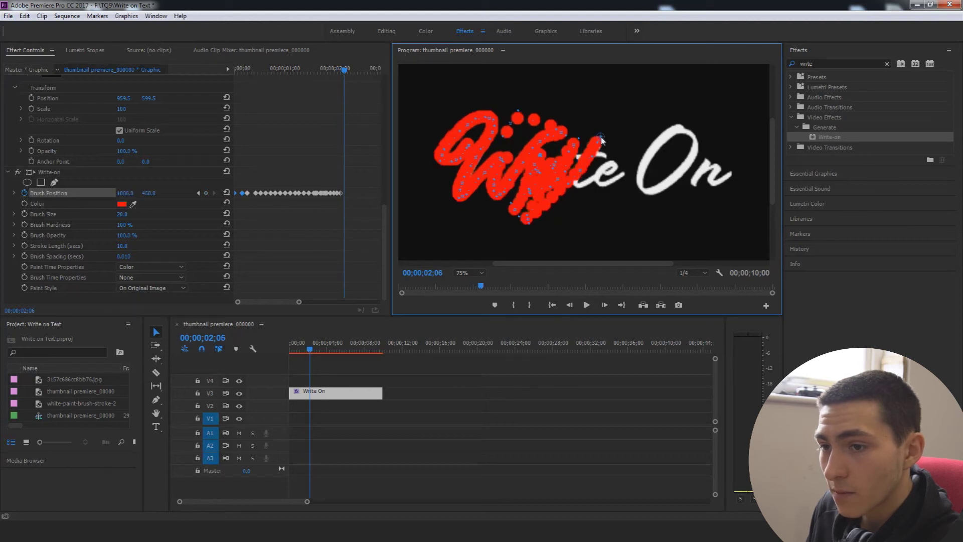
key(Right)
key(Right)
Step: Trace the brush over the t and e, ending at 2;27 at 1056.7, 561.3, then deselect the clip
mouse_move(602, 139)
mouse_down()
mouse_move(628, 156)
mouse_move(612, 158)
mouse_up()
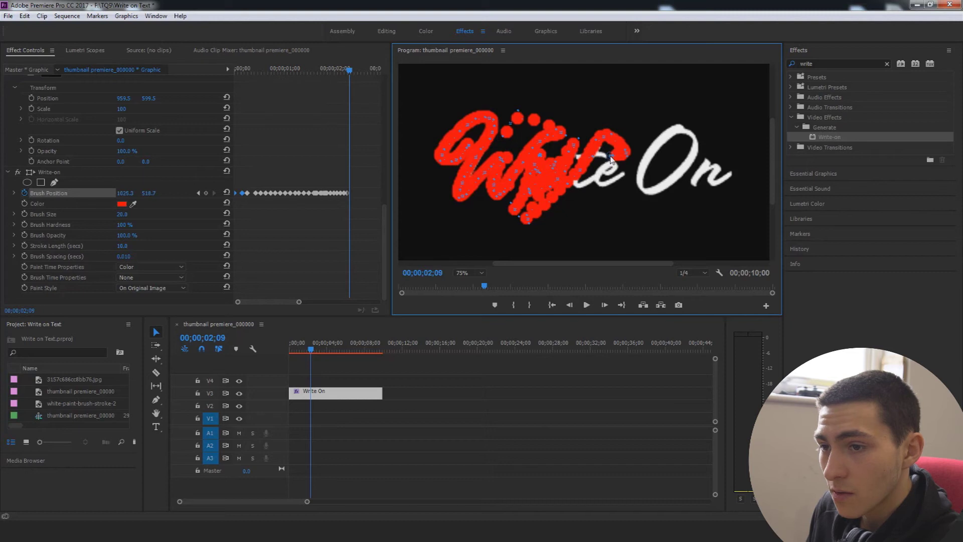
key(Right)
key(Right)
key(Right)
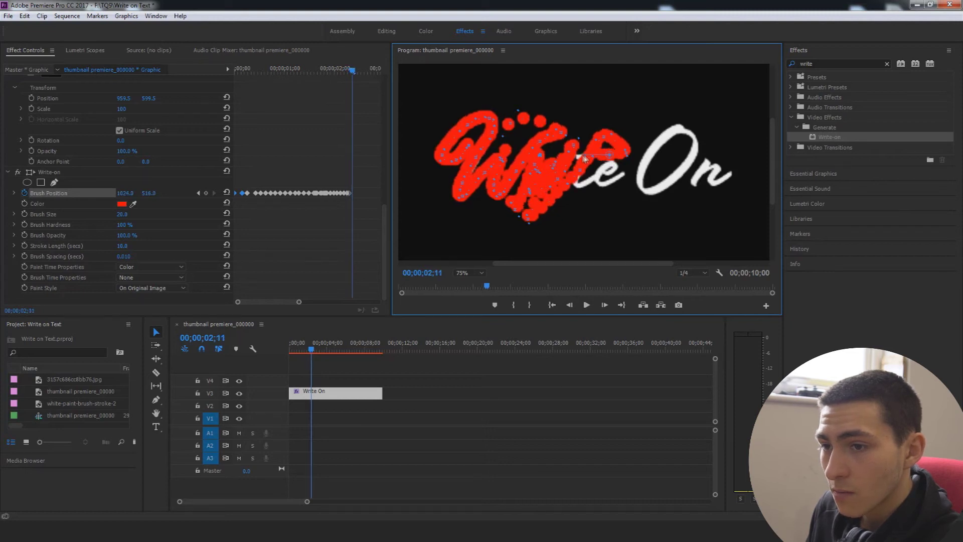
drag(600, 160, 599, 159)
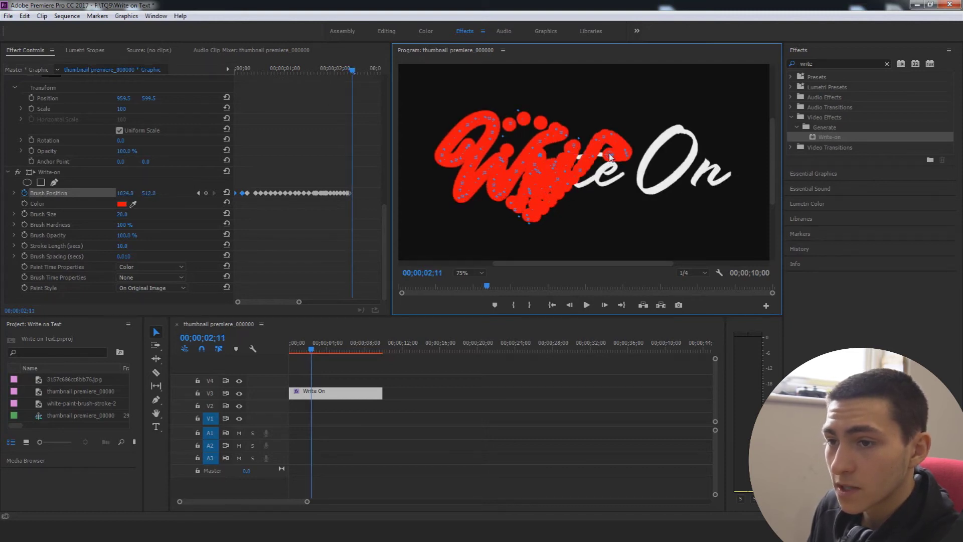
key(Right)
key(Right)
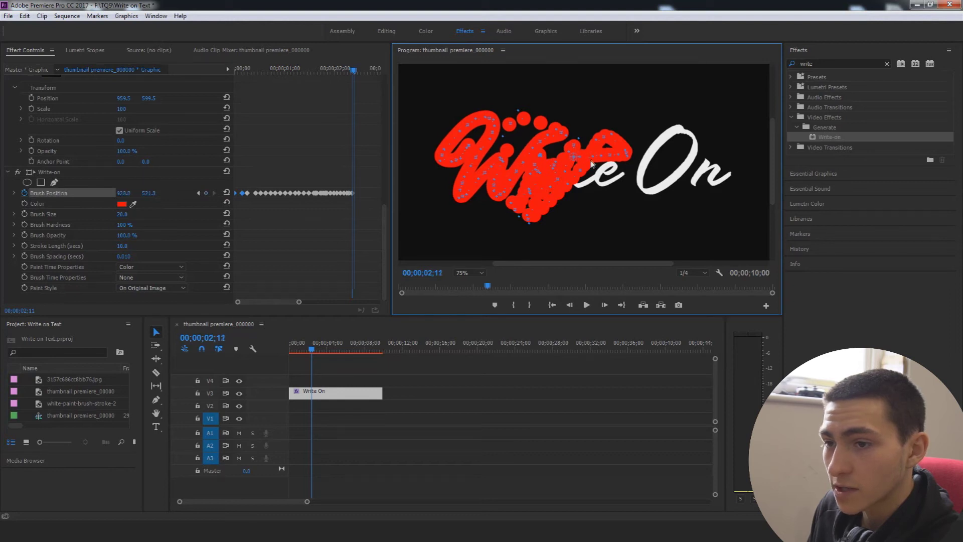
mouse_move(577, 159)
mouse_down()
mouse_move(583, 193)
mouse_move(598, 175)
mouse_move(578, 184)
mouse_move(620, 165)
mouse_move(613, 172)
mouse_move(636, 172)
mouse_move(610, 160)
mouse_move(603, 192)
mouse_up()
key(Right)
key(Right)
key(Right)
key(Right)
key(Right)
key(Right)
key(Right)
key(Right)
key(Right)
key(Right)
key(Right)
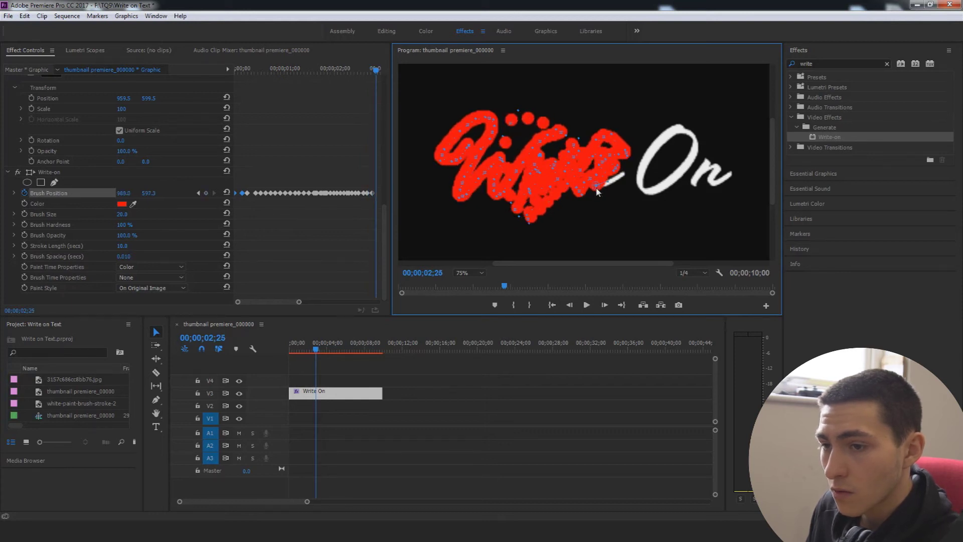
drag(597, 191, 625, 176)
key(Right)
key(Right)
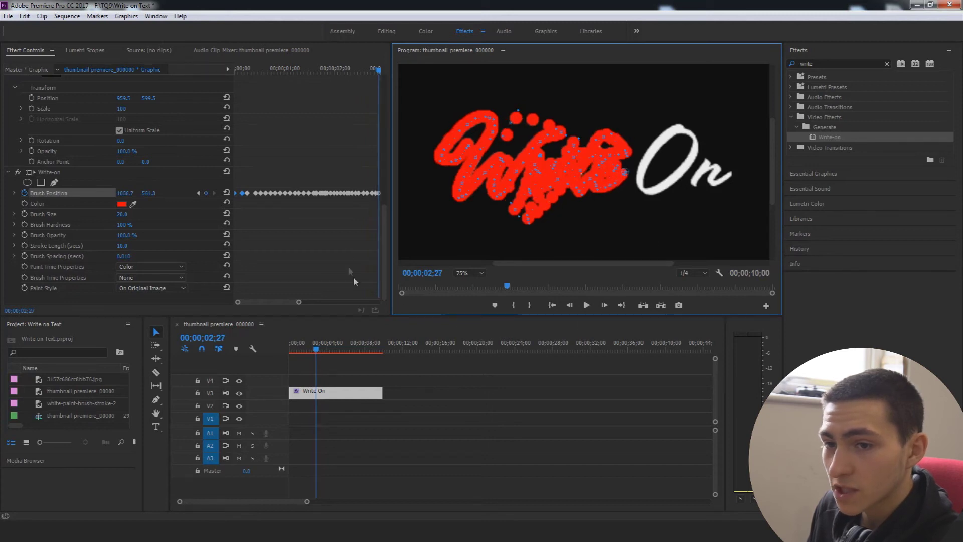
click(489, 428)
Step: Reselect the Write On clip and set the Write-on Paint Style to Reveal Original Image
click(350, 392)
scroll(346, 229, down, 10)
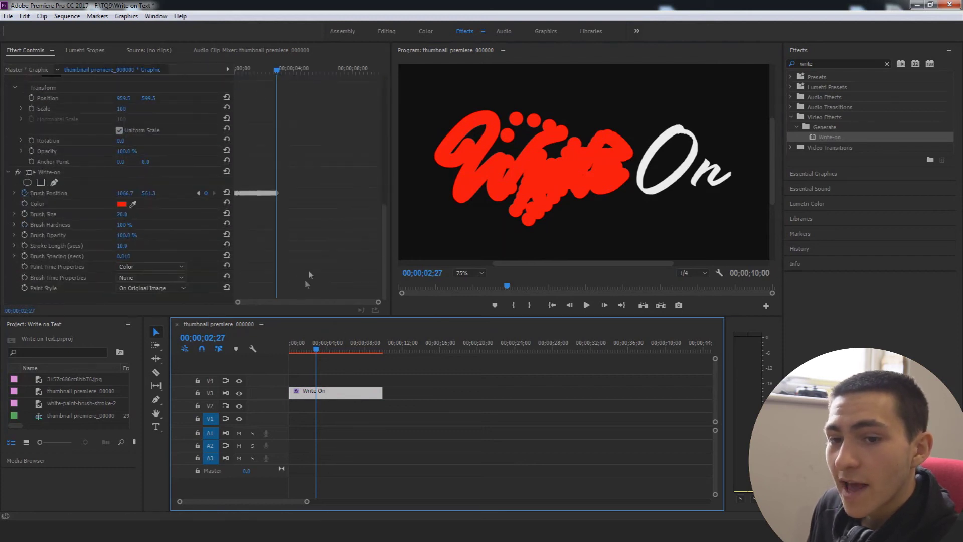
click(175, 290)
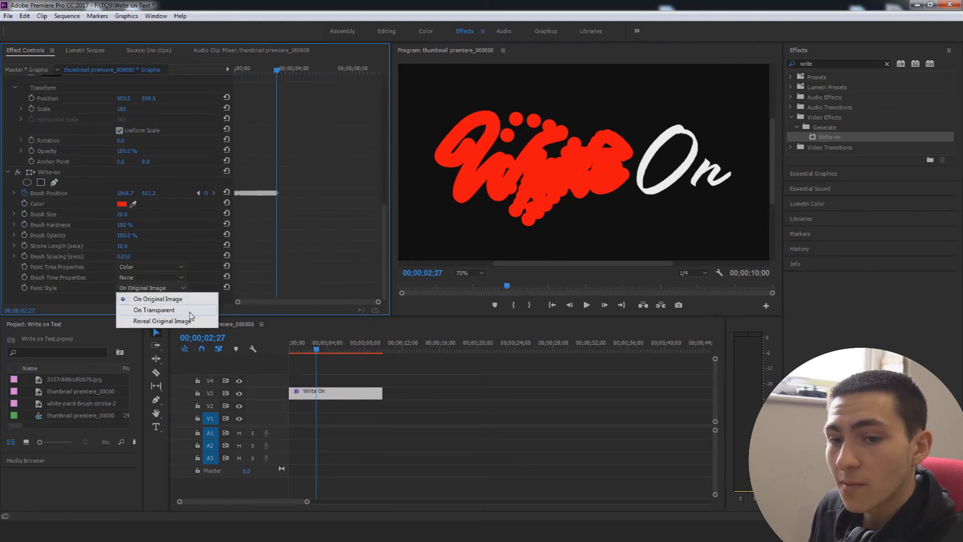
click(162, 321)
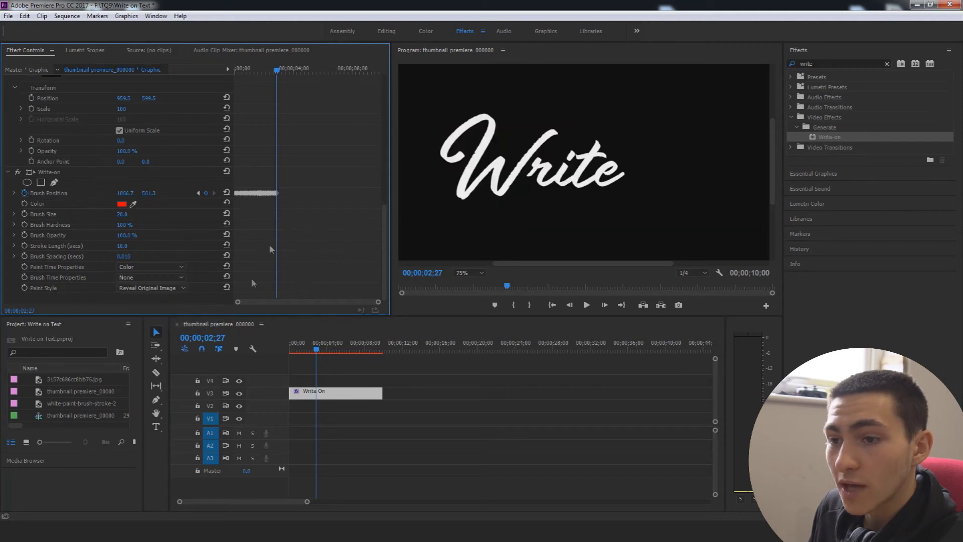
Step: Fit the frame in the Program monitor and play the reveal from the start
click(317, 350)
key(Home)
click(469, 273)
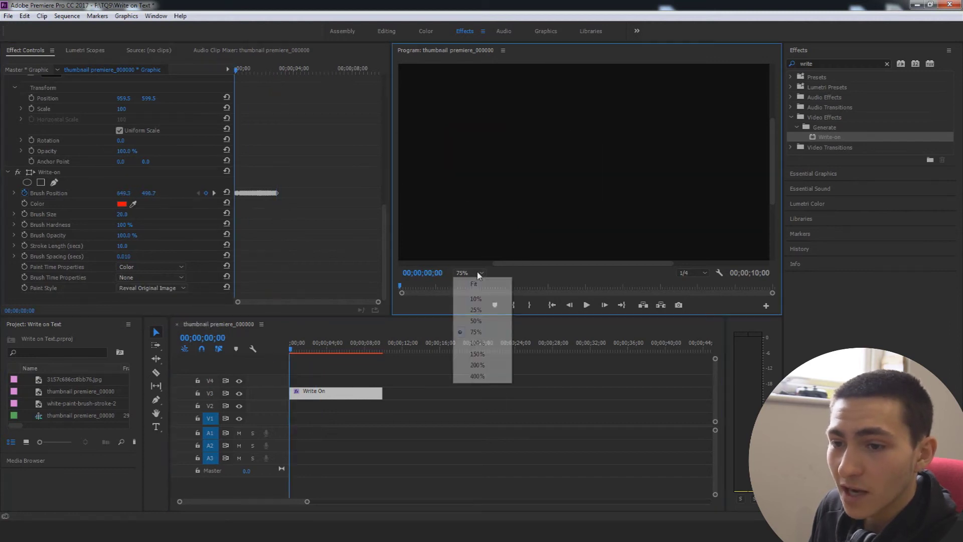
click(482, 286)
key(space)
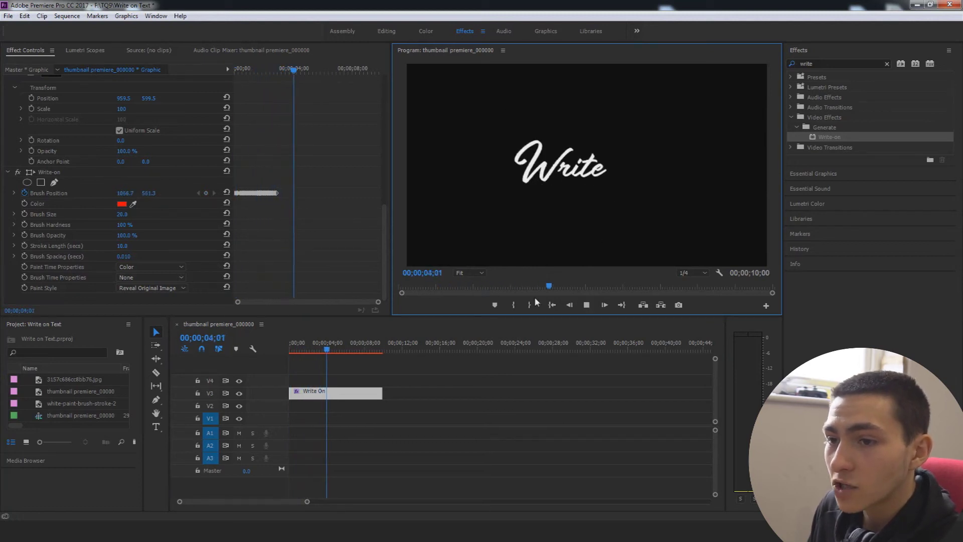
click(317, 350)
click(306, 352)
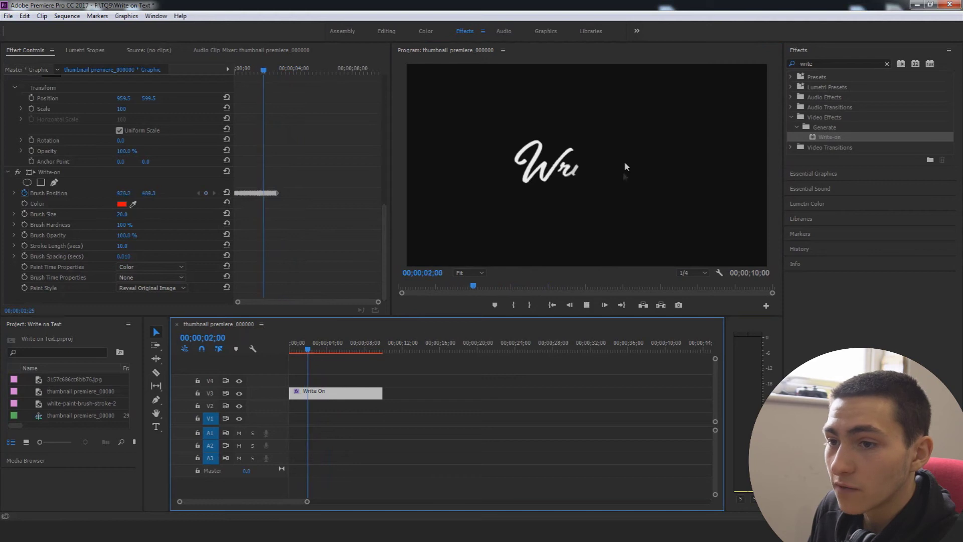
key(space)
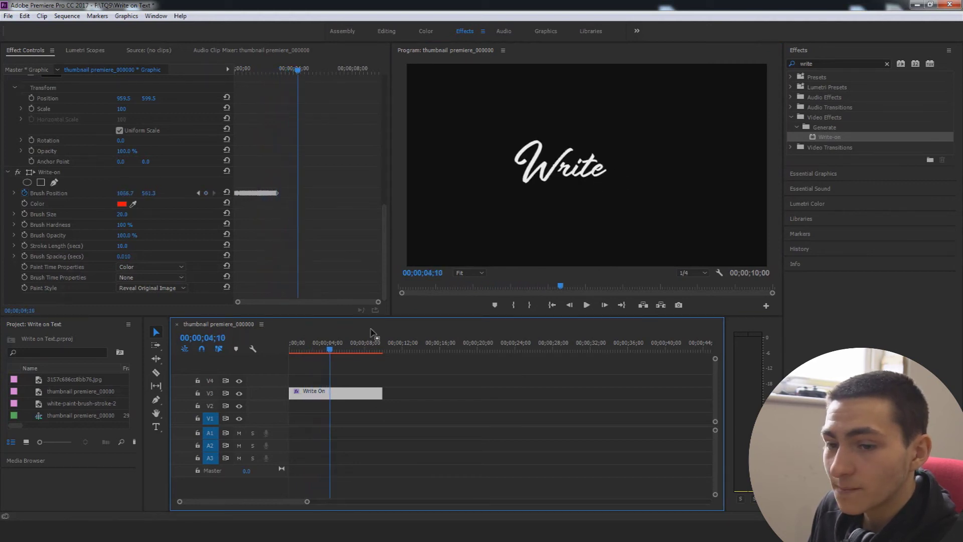
click(290, 348)
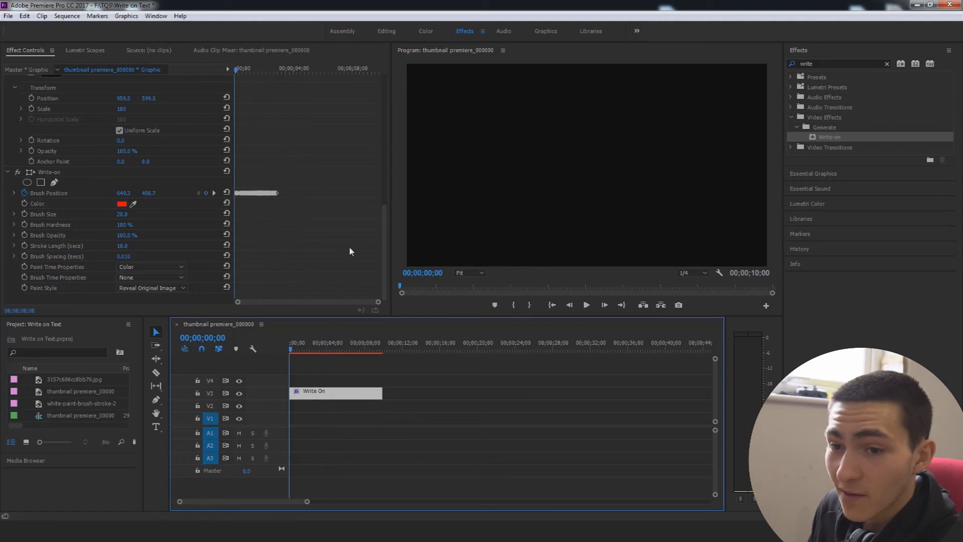
Step: Switch Paint Style back to On Original Image and preview the red strokes, stopping at 3;08
click(164, 291)
click(168, 299)
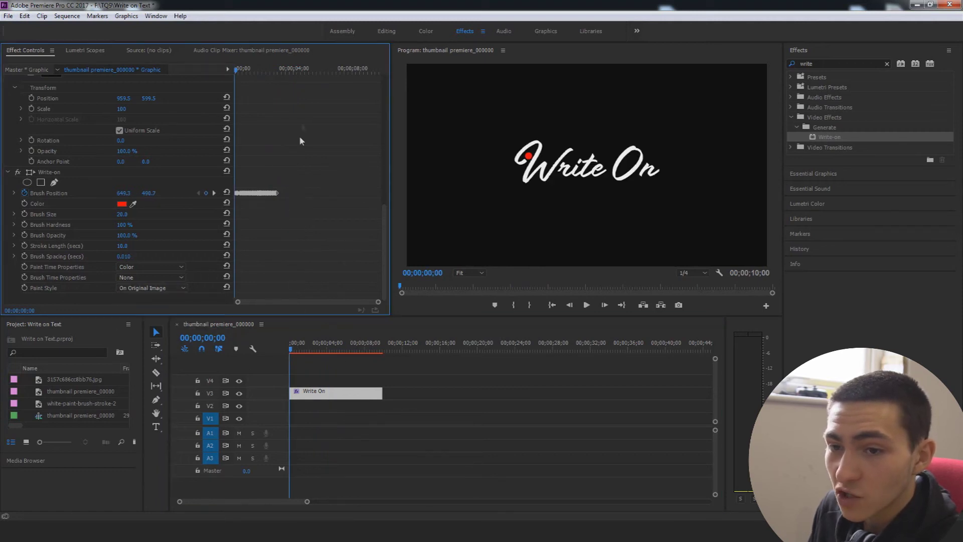
click(275, 71)
key(Right)
key(Right)
key(Right)
key(Right)
key(Right)
key(Right)
key(Right)
key(Right)
key(Right)
key(Right)
key(Right)
key(Right)
key(Right)
key(Right)
key(Right)
key(Right)
key(Right)
key(Right)
key(Right)
key(Right)
key(Right)
key(Right)
key(Right)
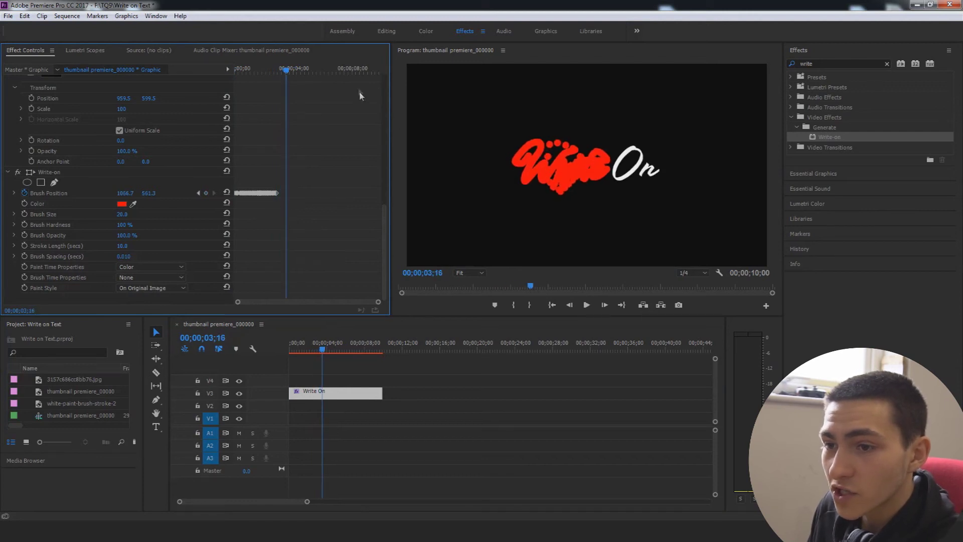
drag(285, 68, 200, 85)
key(space)
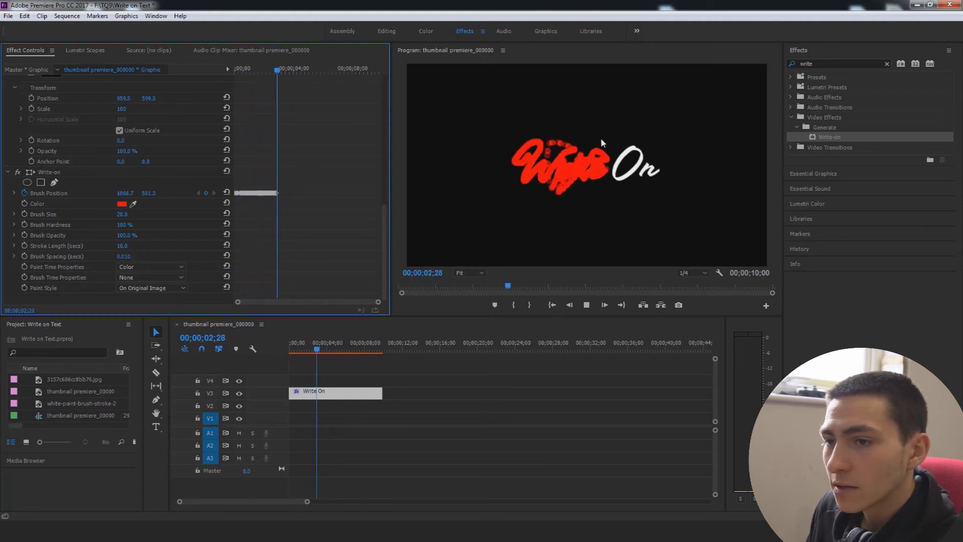
key(space)
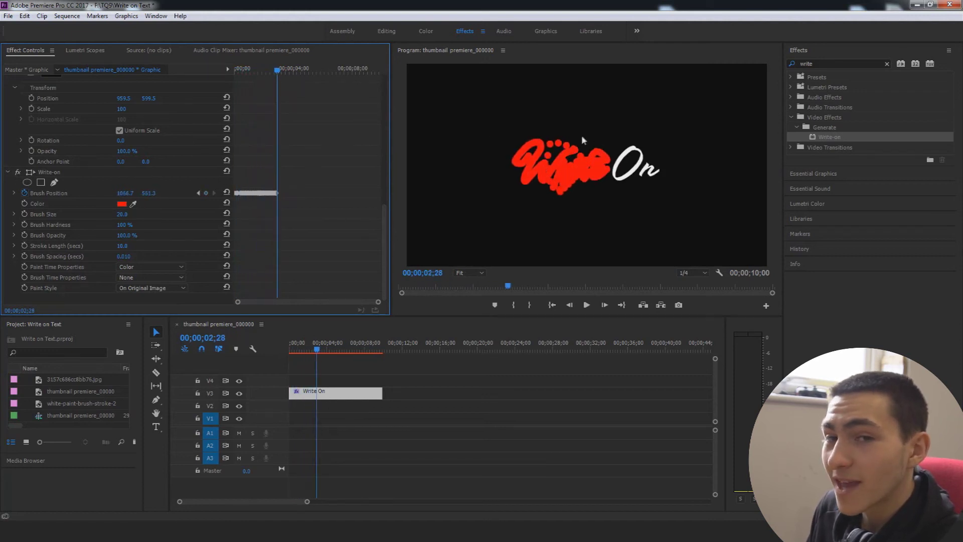
key(shift+Right)
key(shift+Right)
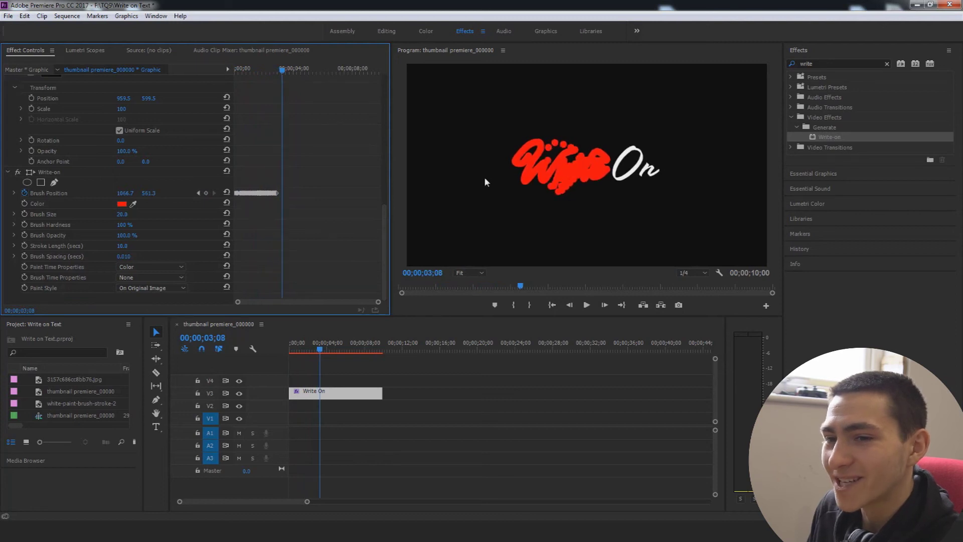
click(58, 193)
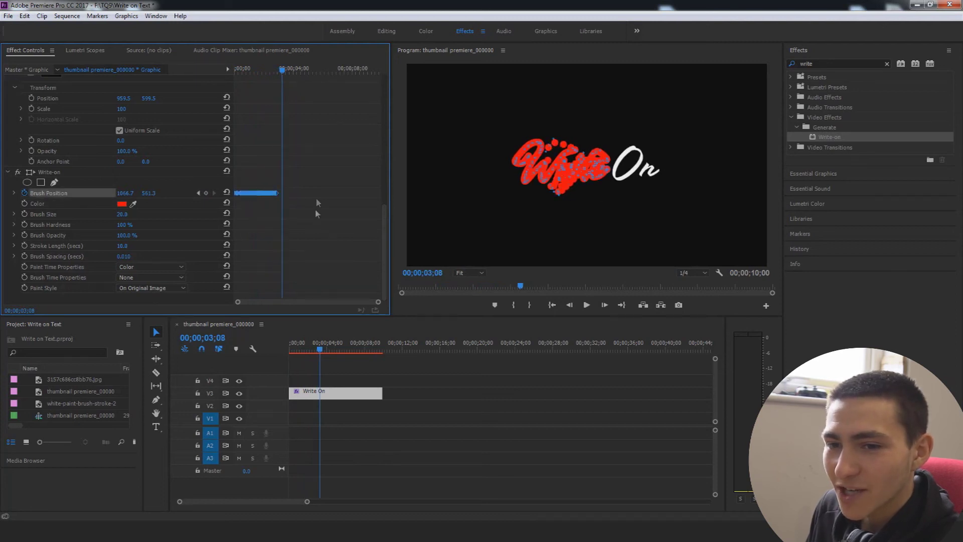
Step: Set the monitor to 75%, add a Brush Position keyframe at 3;08, and advance two frames
click(477, 273)
click(491, 333)
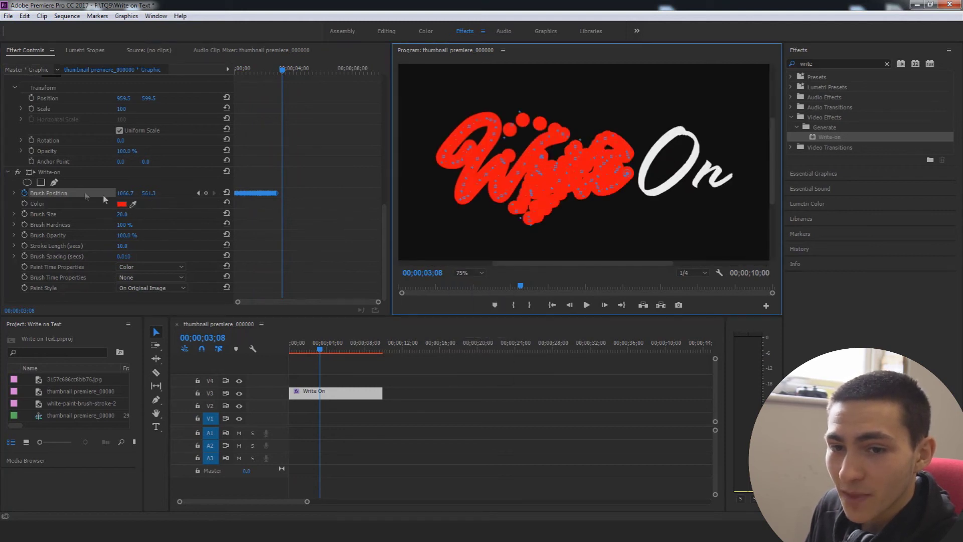
click(206, 193)
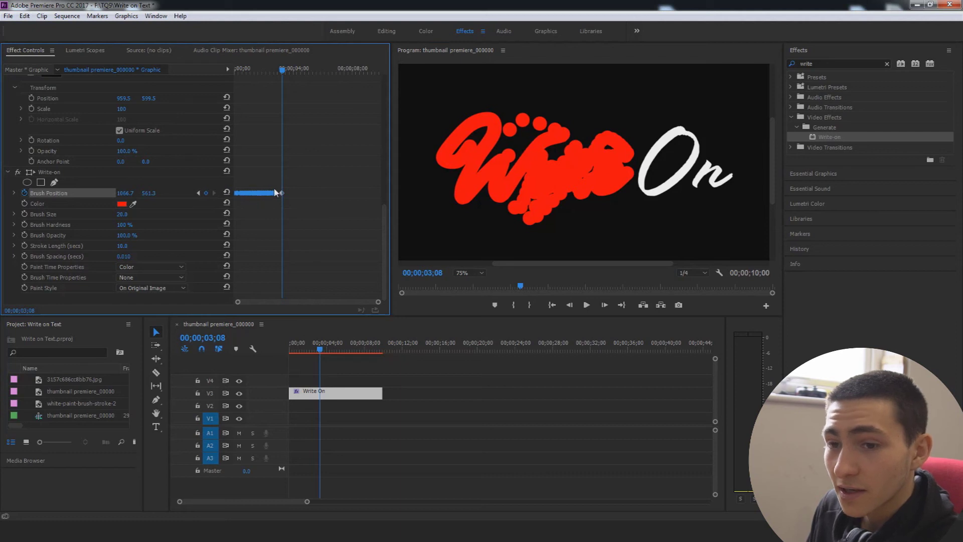
key(Right)
key(Right)
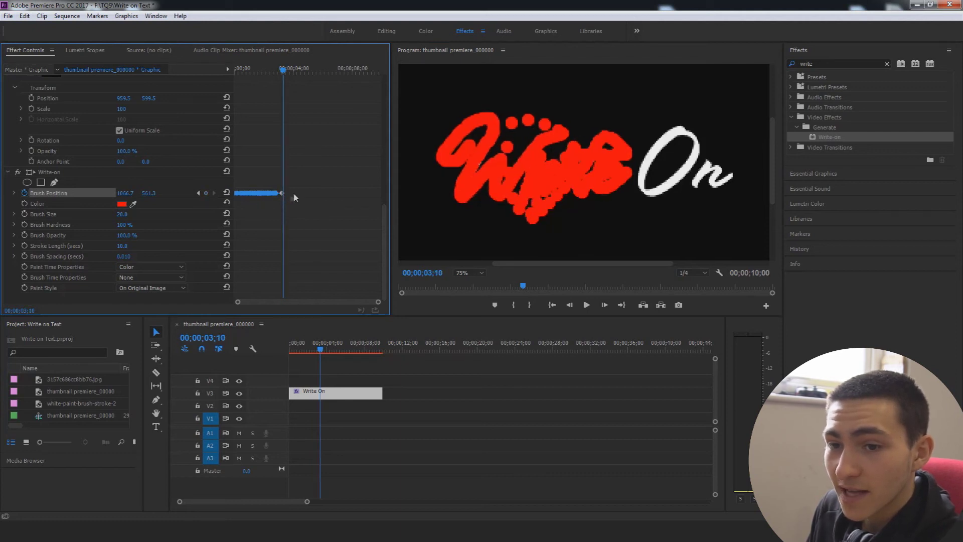
click(79, 193)
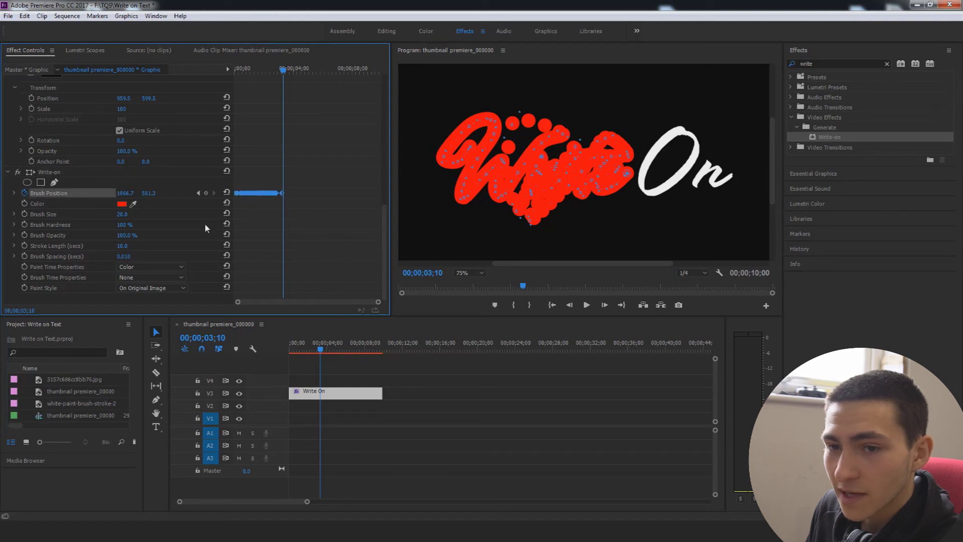
click(506, 412)
click(335, 393)
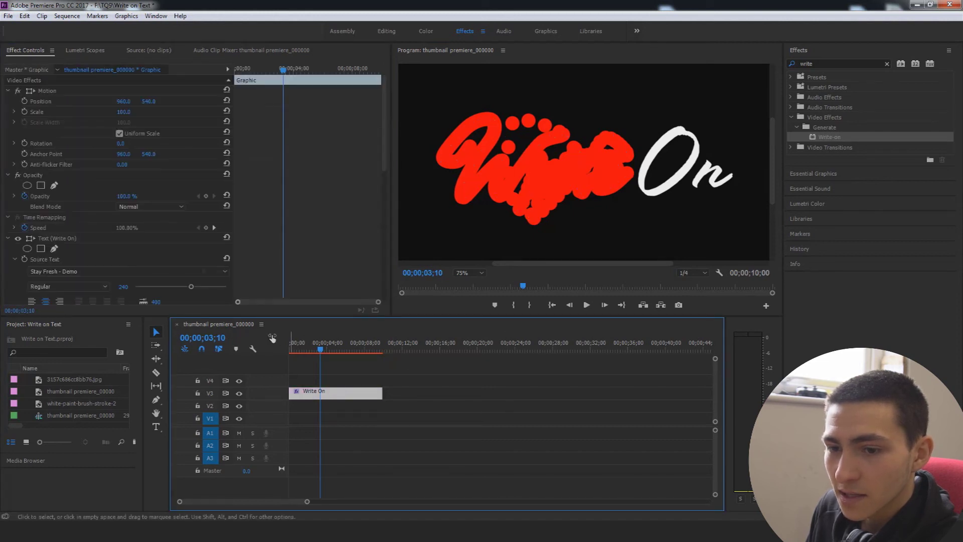
scroll(311, 231, down, 10)
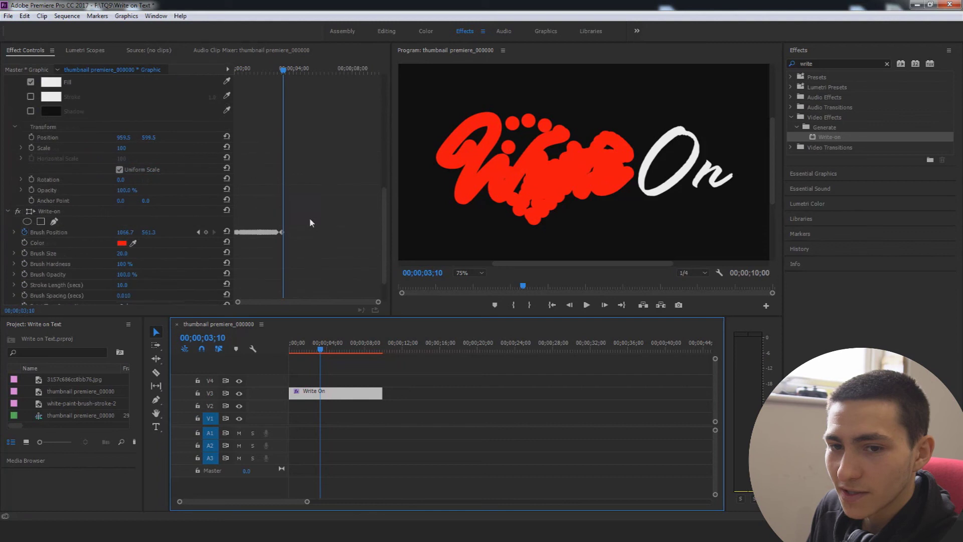
Step: Select Brush Position and extend the red stroke from the end of Write up onto the O
click(60, 194)
drag(627, 174, 628, 186)
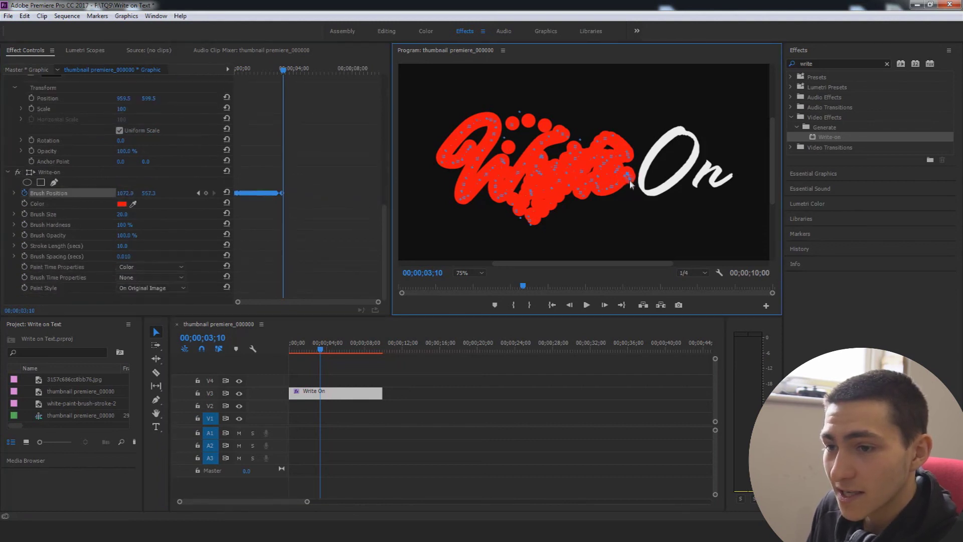
drag(632, 219, 631, 208)
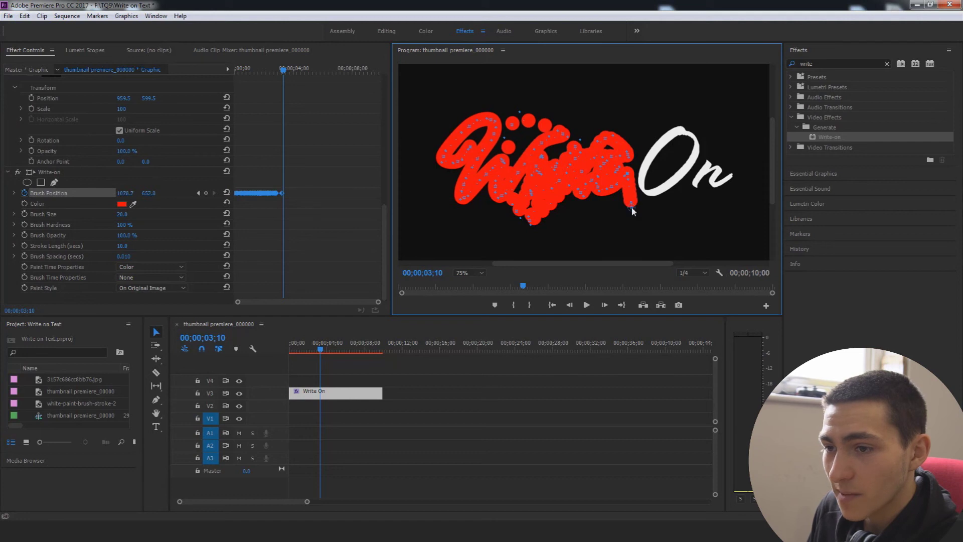
key(Right)
key(Right)
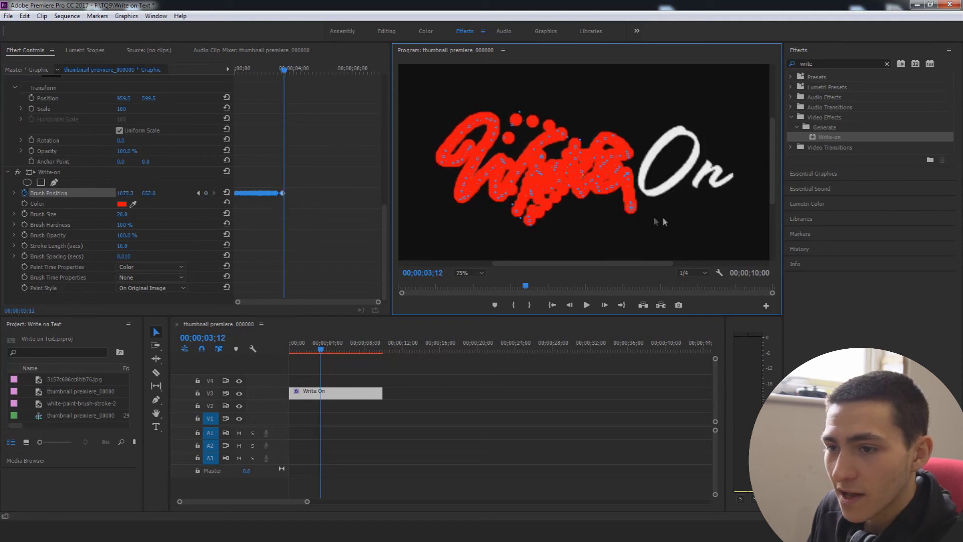
mouse_move(635, 210)
mouse_down()
mouse_move(674, 182)
mouse_move(699, 149)
mouse_move(692, 137)
mouse_up()
key(Right)
key(Right)
key(Right)
key(Right)
key(Right)
key(Right)
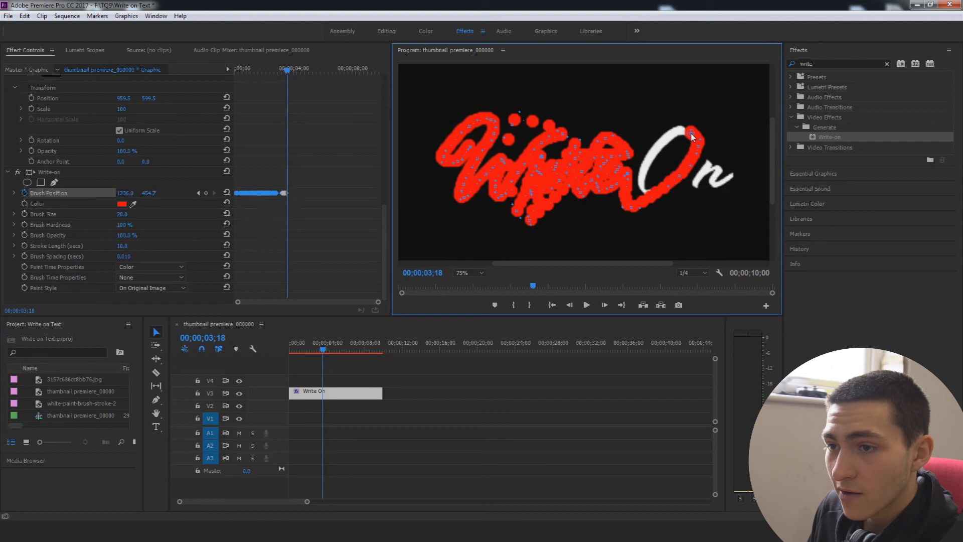
key(Right)
key(Right)
Step: Keyframe the brush two frames at a time around the curve of the O
mouse_move(675, 132)
mouse_down()
mouse_move(665, 146)
mouse_move(691, 137)
mouse_move(682, 134)
mouse_up()
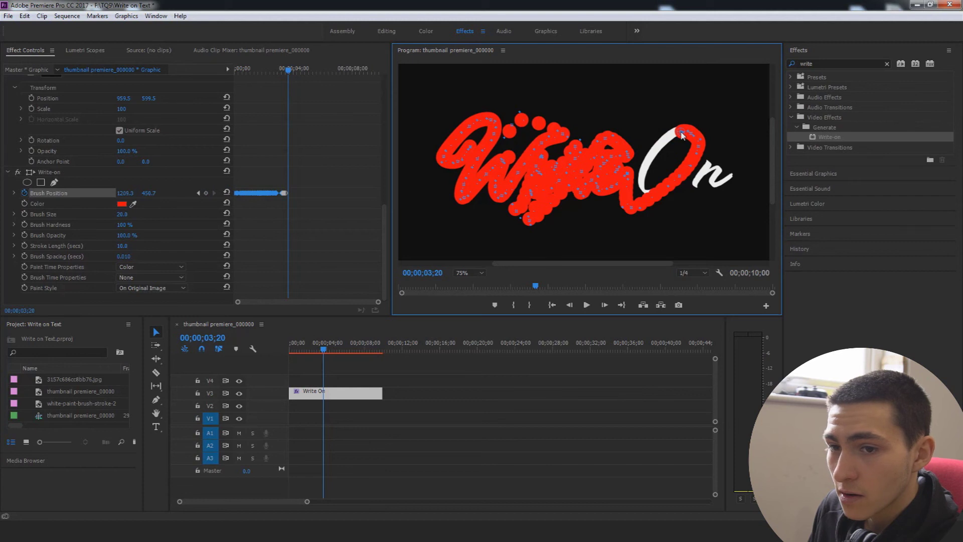
key(Right)
key(Right)
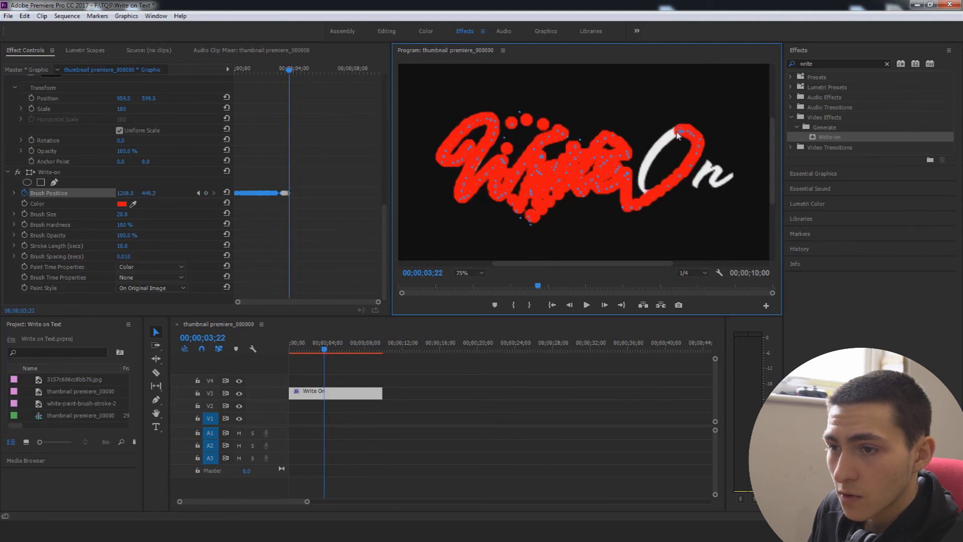
key(Right)
key(Right)
mouse_move(668, 142)
mouse_down()
mouse_move(643, 185)
mouse_move(678, 204)
mouse_up()
key(Right)
key(Right)
key(Right)
key(Right)
key(Right)
key(Right)
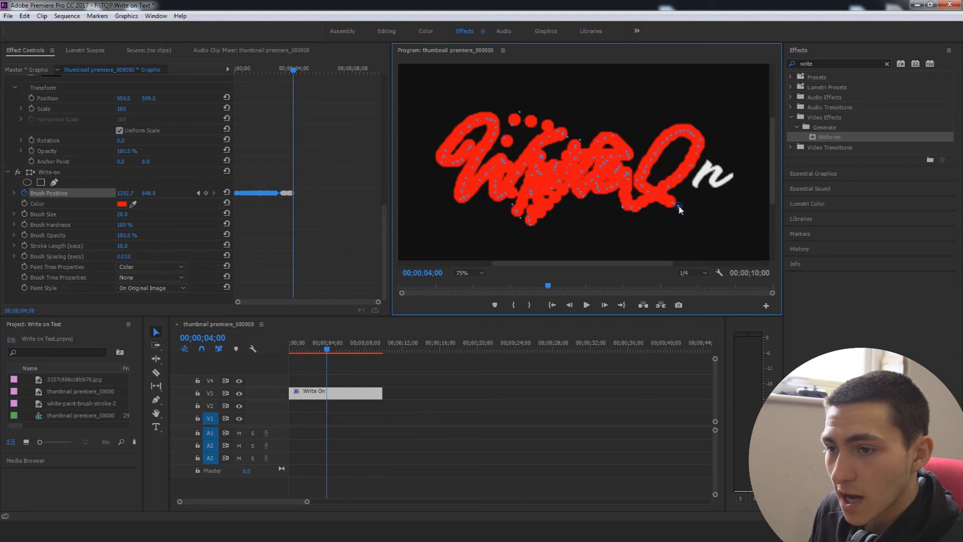
key(Right)
key(Right)
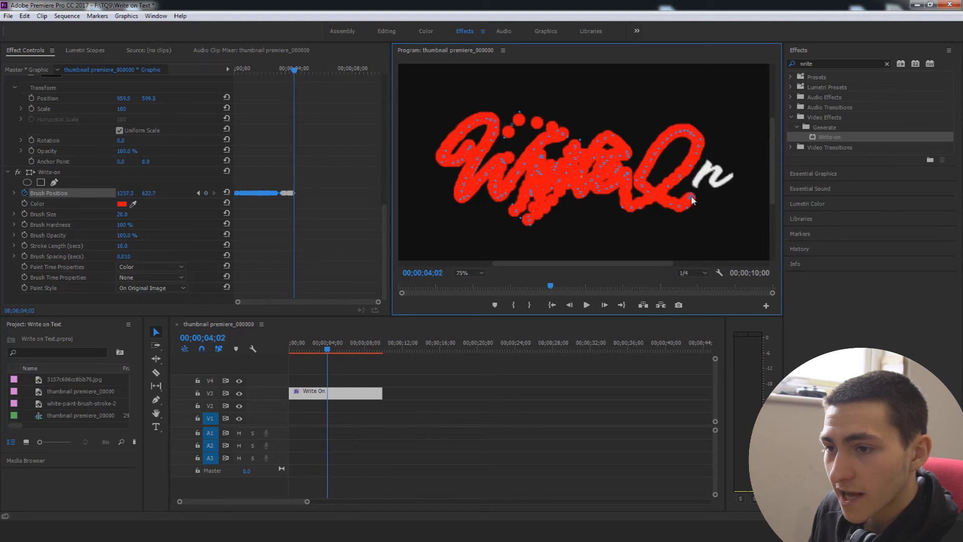
key(Right)
key(Right)
Step: Carry the brush up and along the n, ending near 5;03 at 1358.7, 565.3
drag(693, 199, 701, 173)
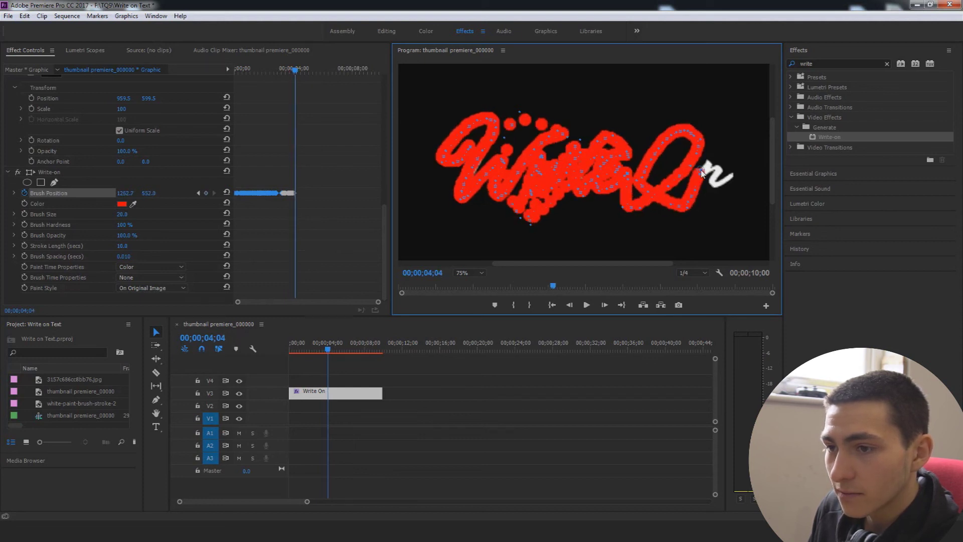
key(Right)
key(Right)
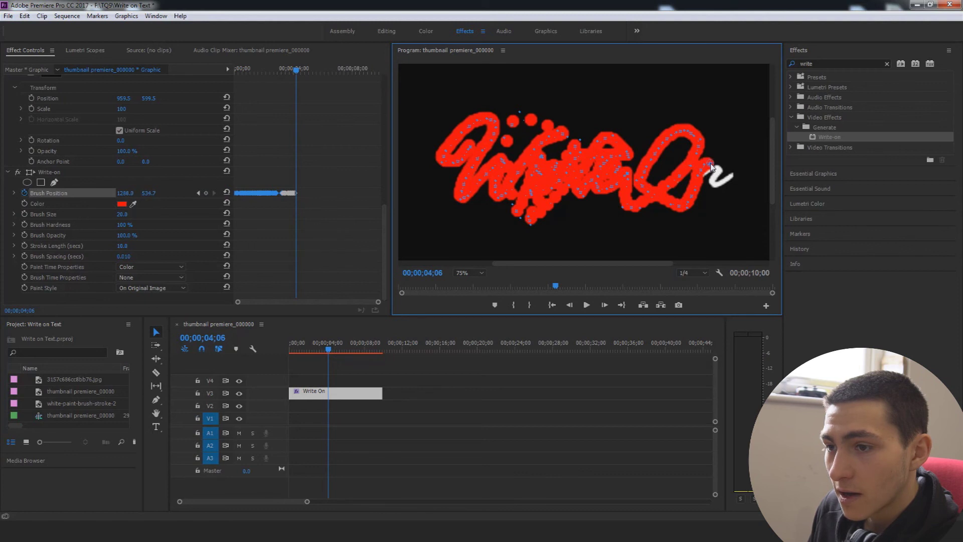
key(Right)
key(Right)
key(Right)
key(Right)
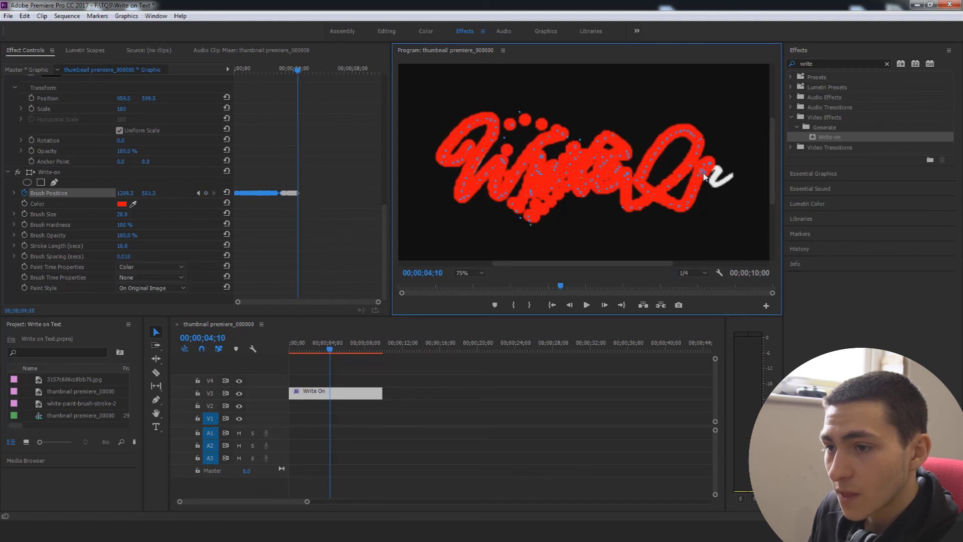
key(Right)
key(Right)
drag(724, 170, 709, 185)
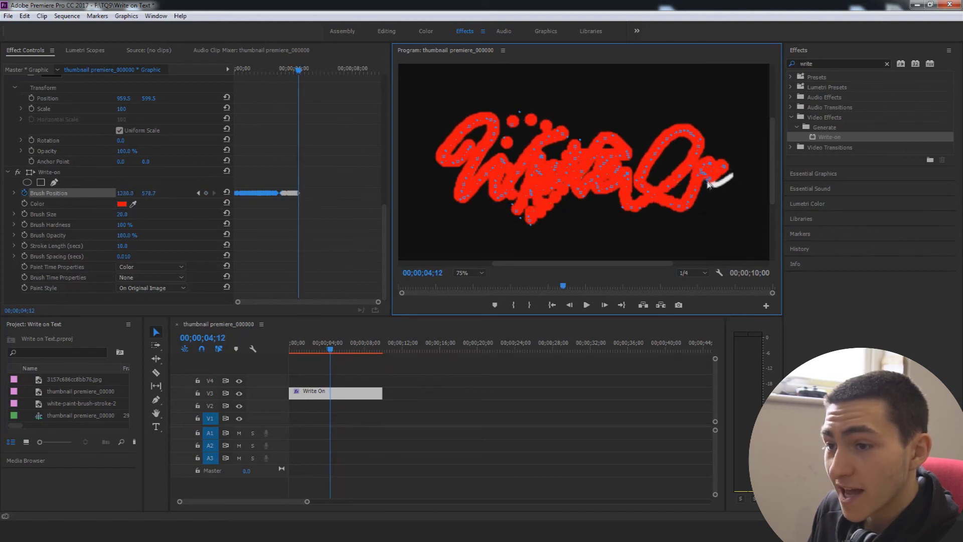
key(Right)
key(Right)
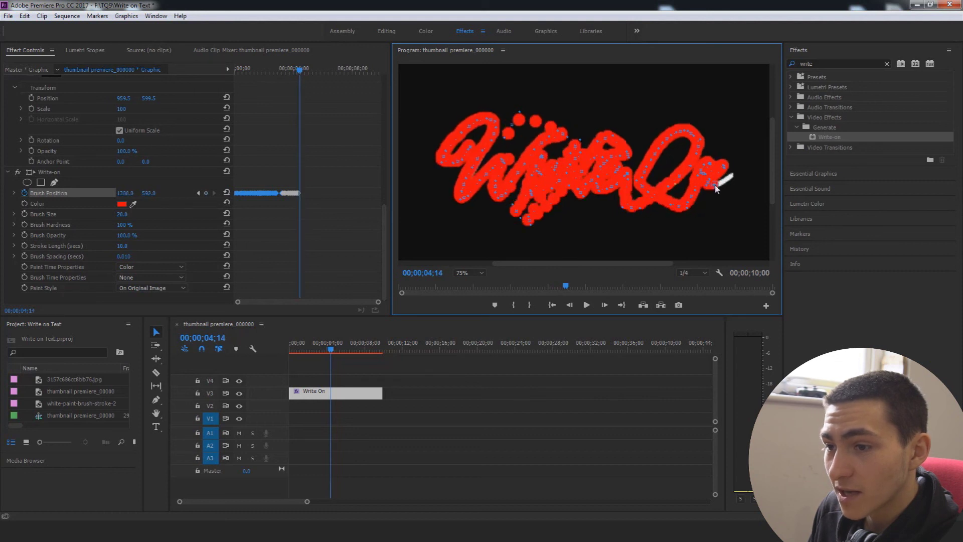
key(Right)
key(Right)
key(Right)
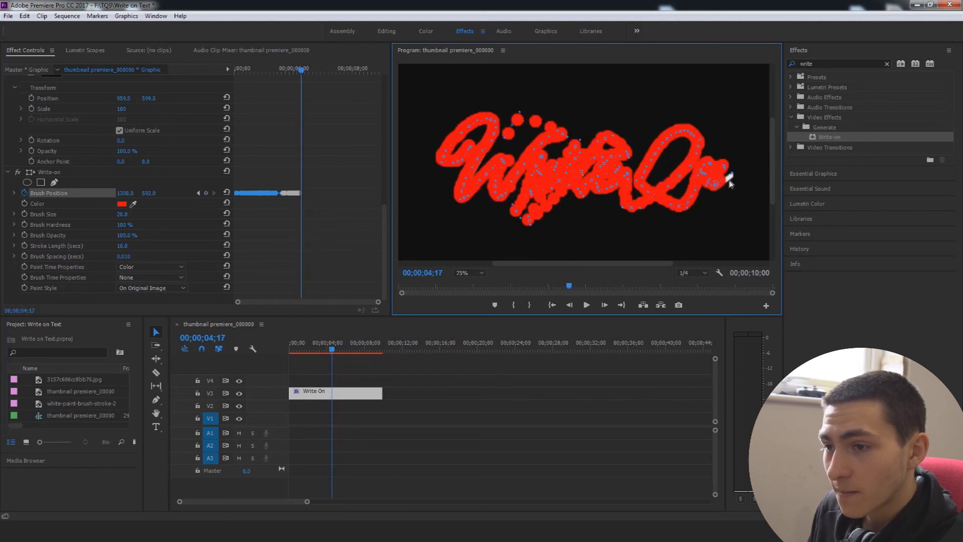
click(338, 345)
click(335, 393)
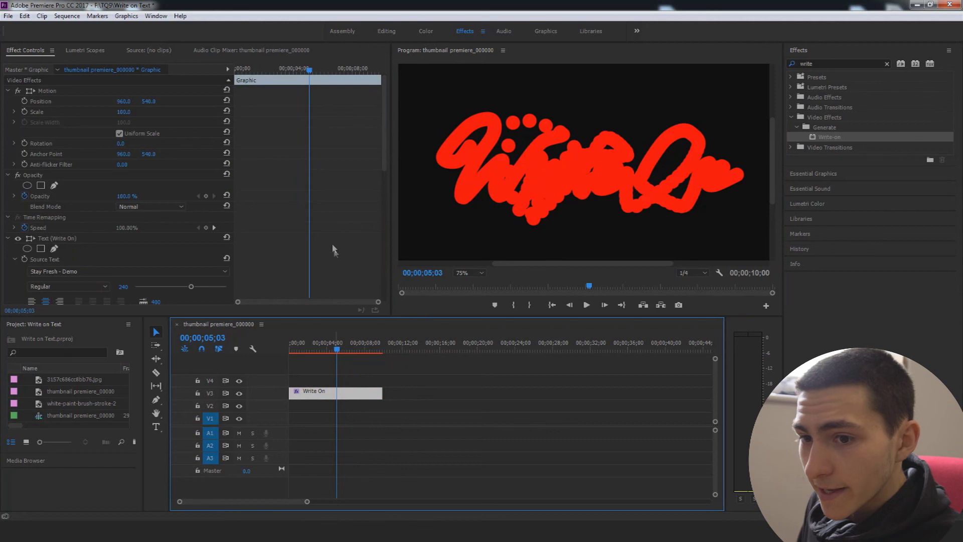
scroll(339, 231, down, 15)
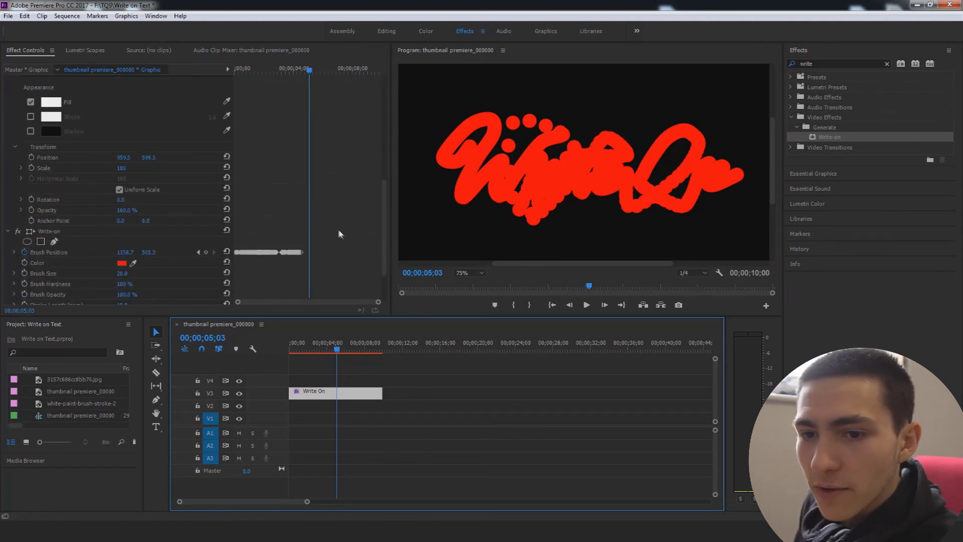
Step: Switch Paint Style to Reveal Original Image and render the sequence In to Out from the start
click(151, 288)
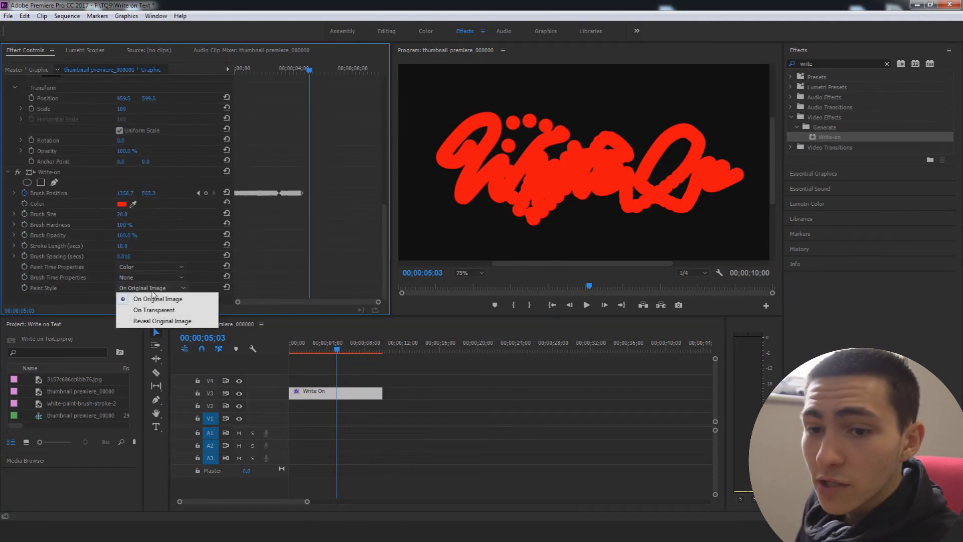
click(170, 322)
drag(344, 353, 290, 353)
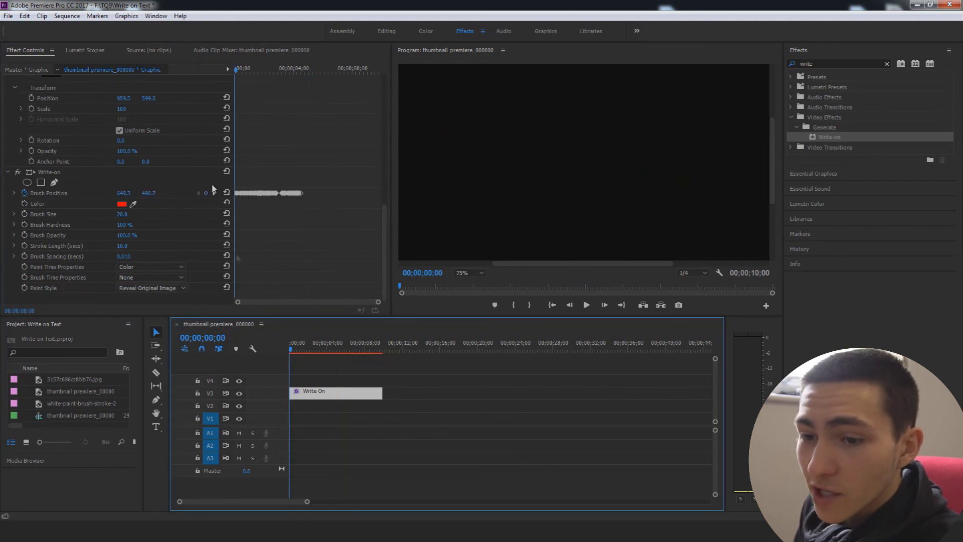
click(67, 16)
click(121, 56)
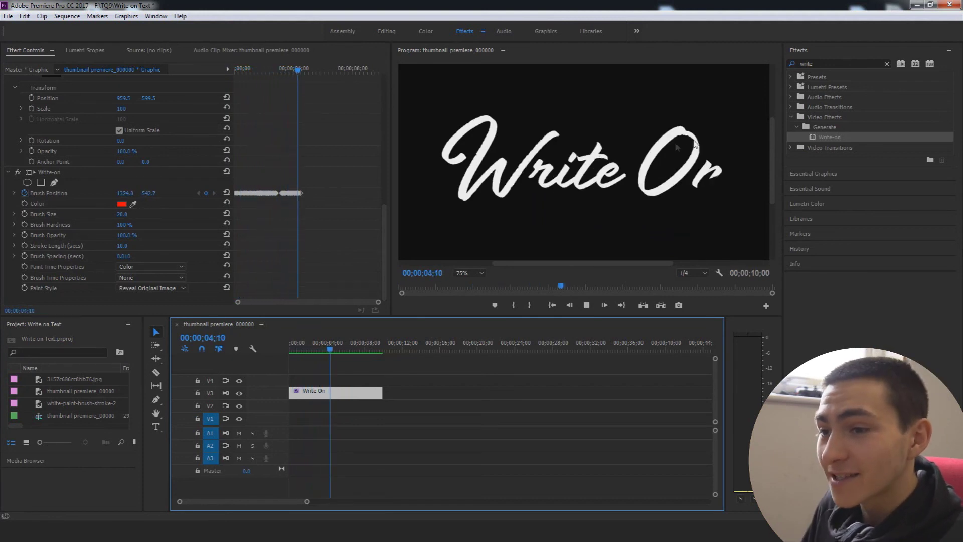
key(space)
click(479, 272)
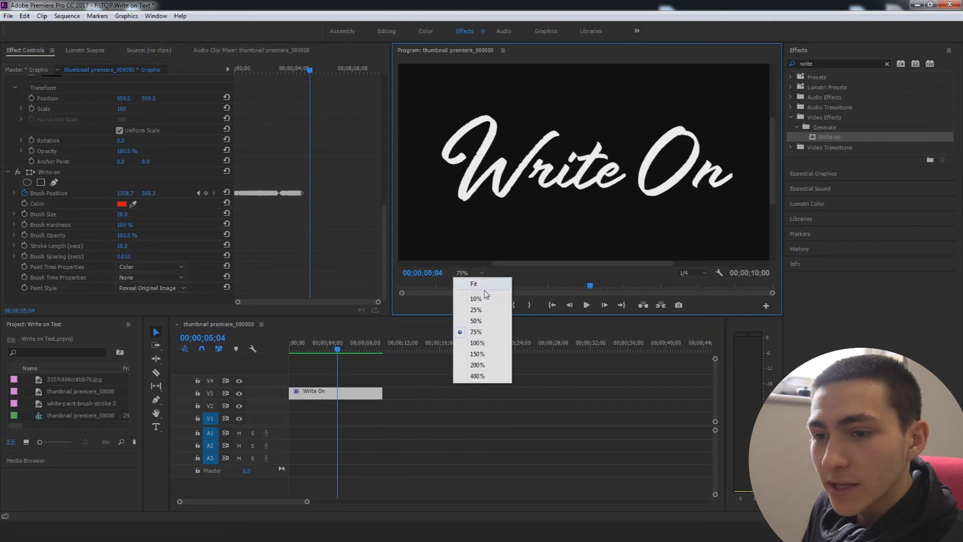
Step: Fit the frame in the Program monitor and replay the white Write On reveal from the beginning
click(476, 282)
drag(339, 350, 291, 350)
key(space)
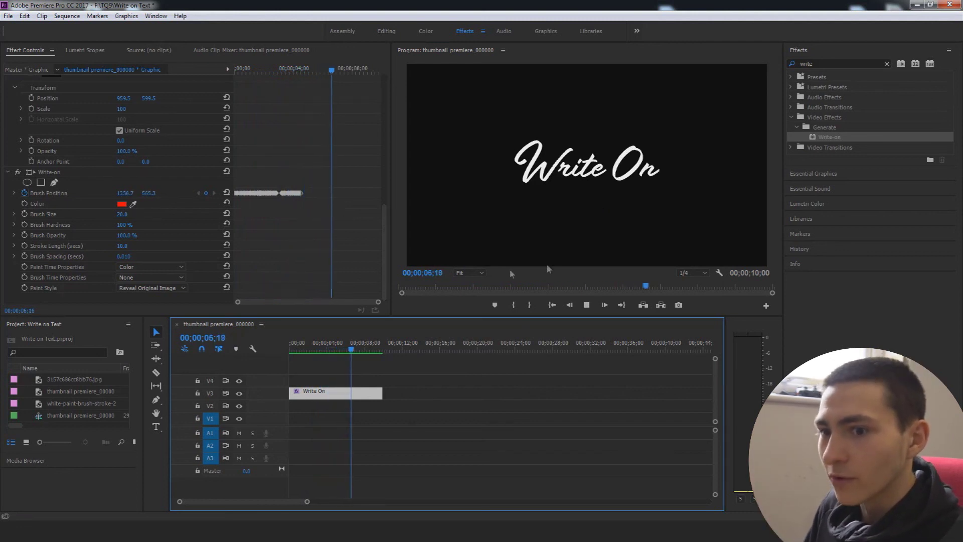
key(Home)
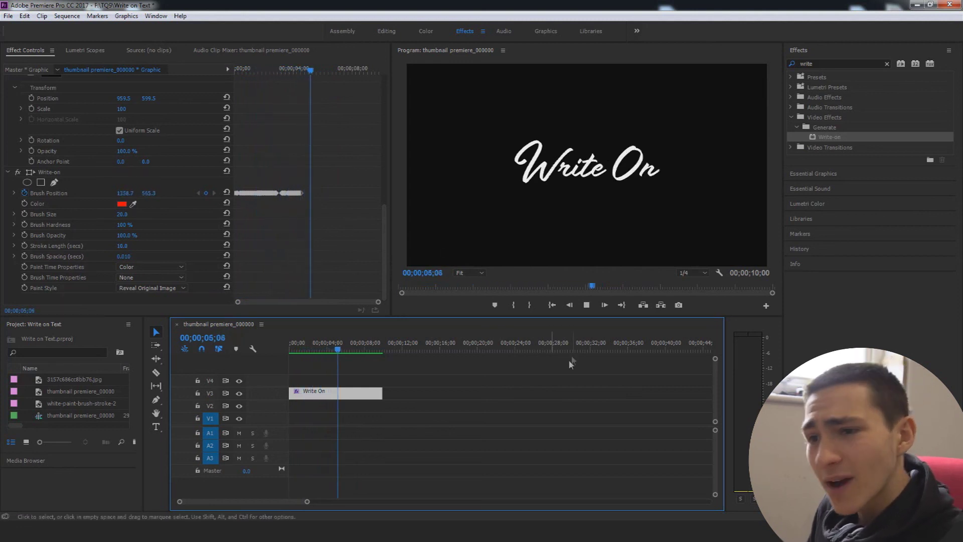
key(Home)
click(456, 370)
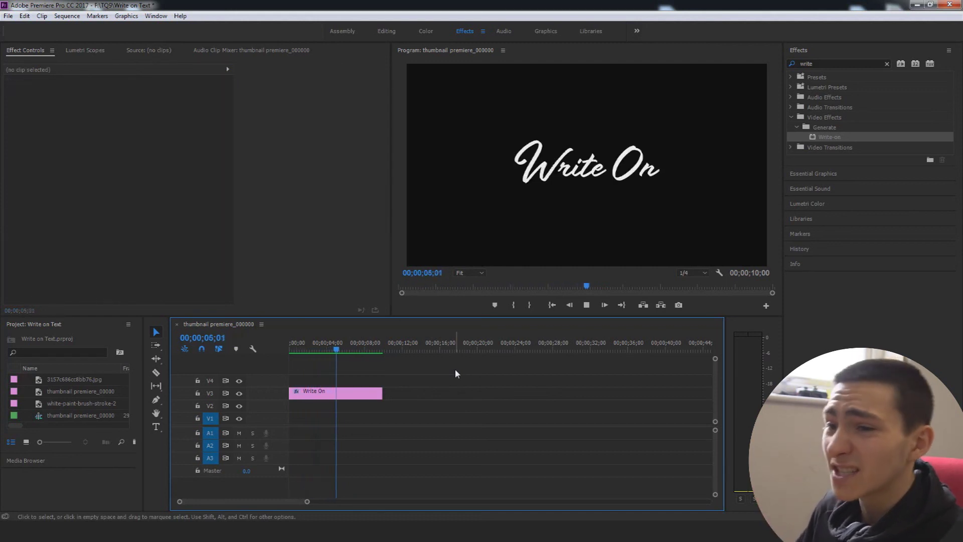
key(Home)
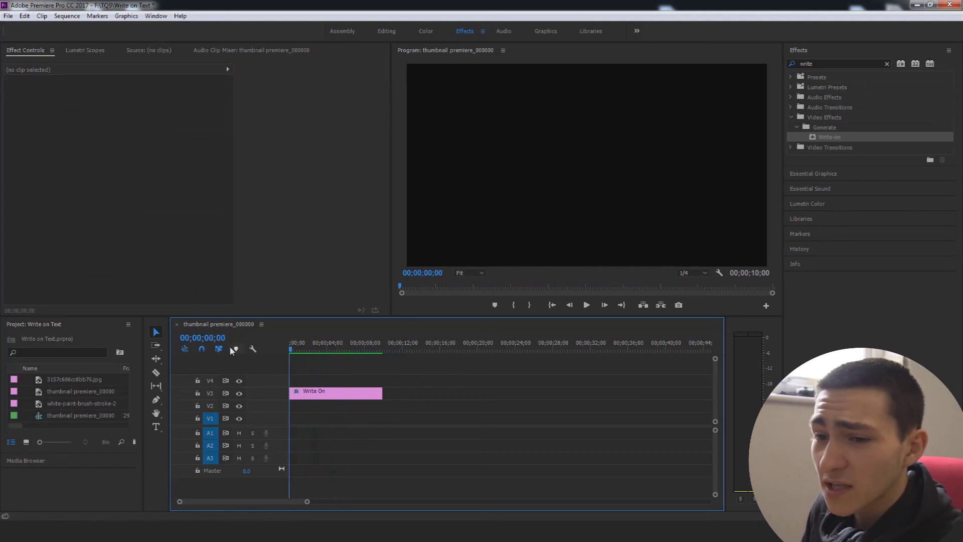